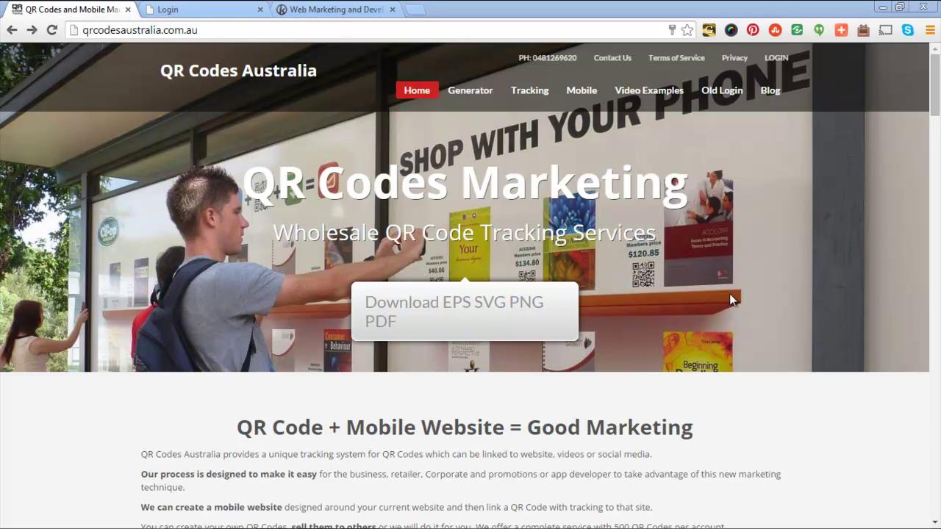
Generate a free black-and-white URL QR code at Medium size in the site's Generator.
{"action": "left_click", "coordinate": [461, 89]}
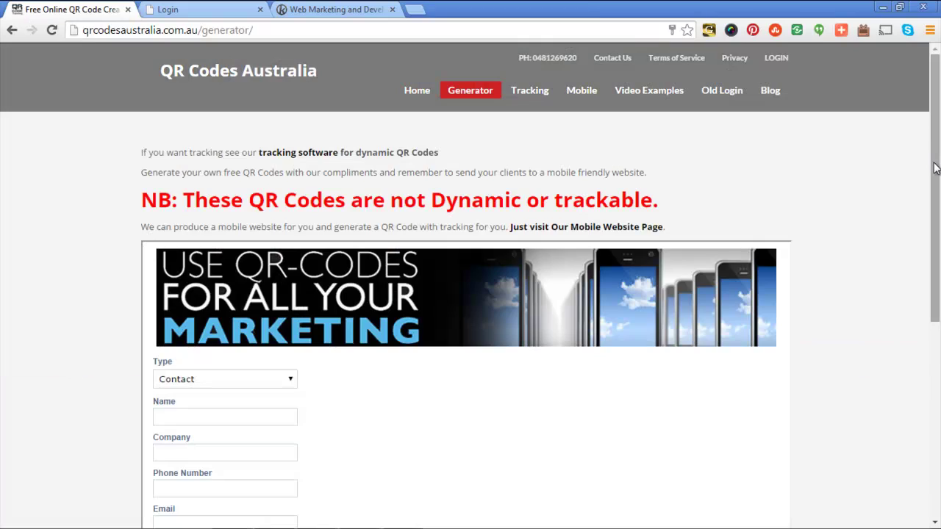
{"action": "left_click_drag", "start_coordinate": [933, 179], "coordinate": [934, 274]}
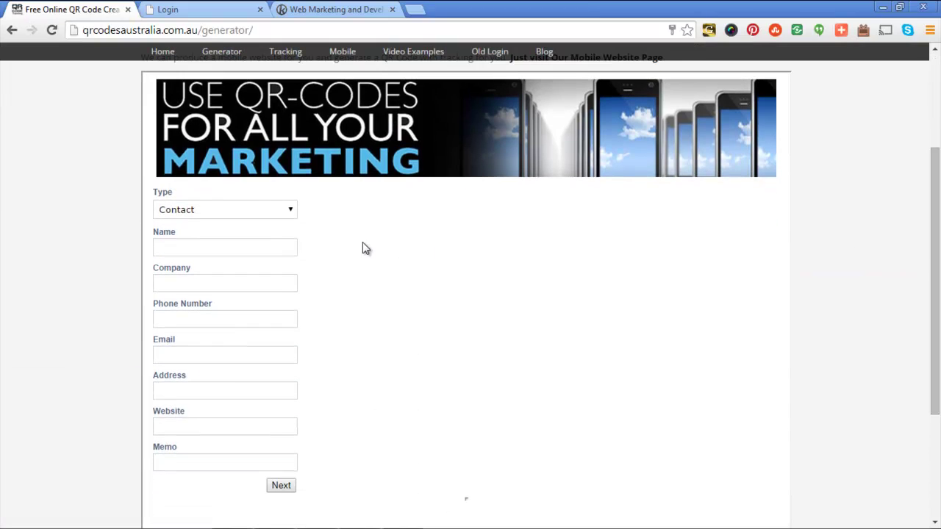
{"action": "left_click", "coordinate": [287, 211]}
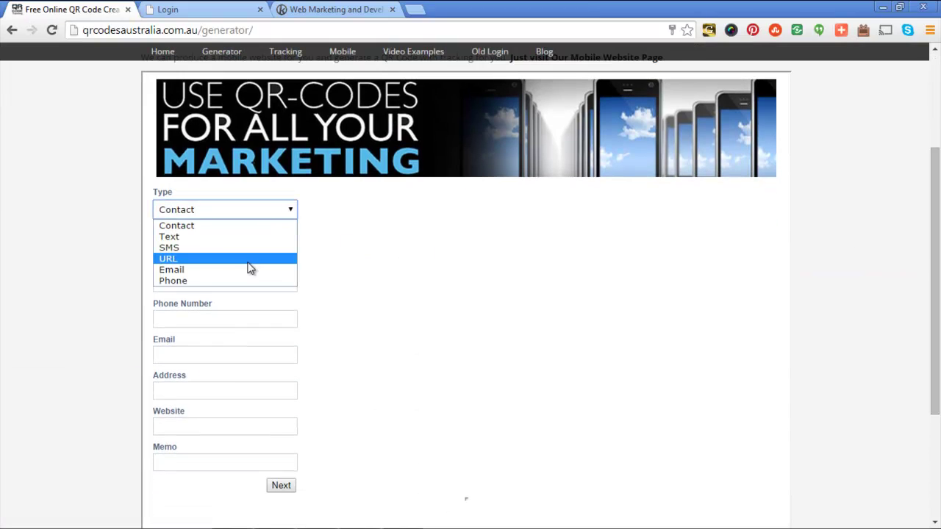
{"action": "left_click", "coordinate": [248, 258]}
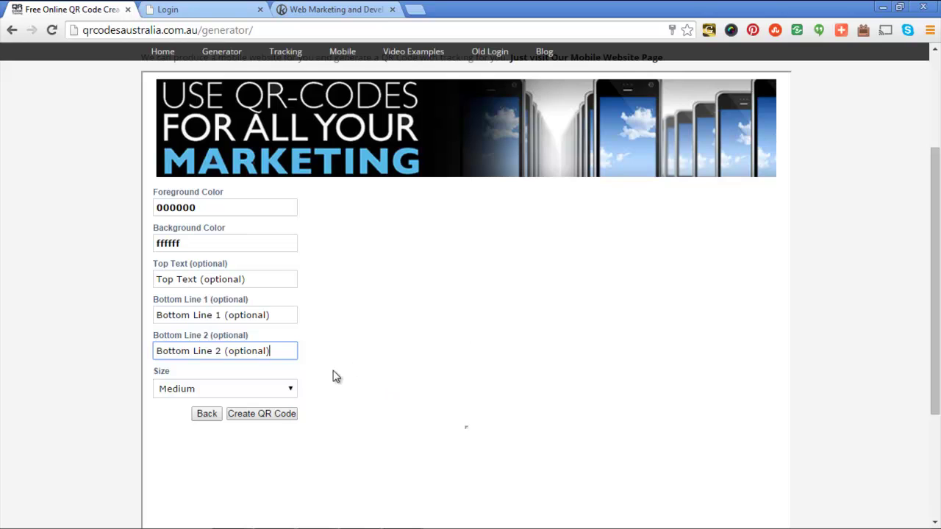
{"action": "left_click", "coordinate": [290, 393]}
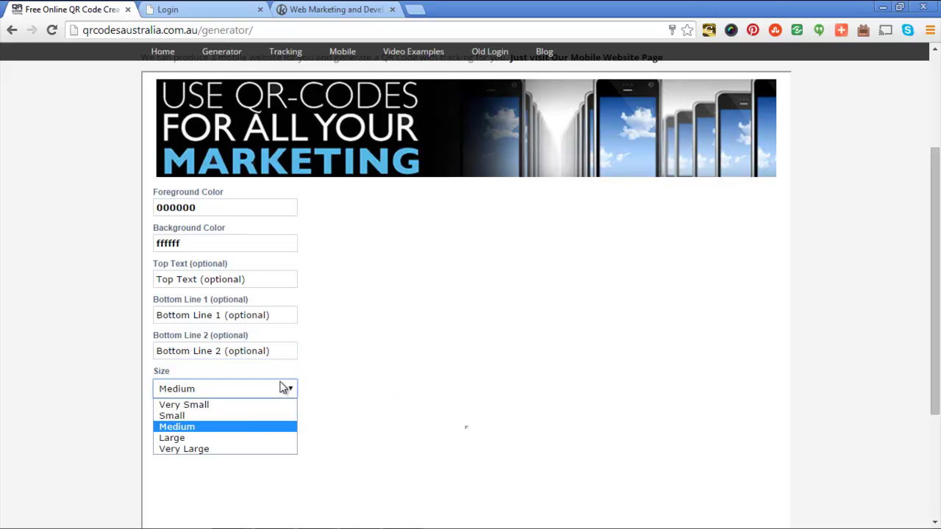
{"action": "left_click", "coordinate": [360, 412]}
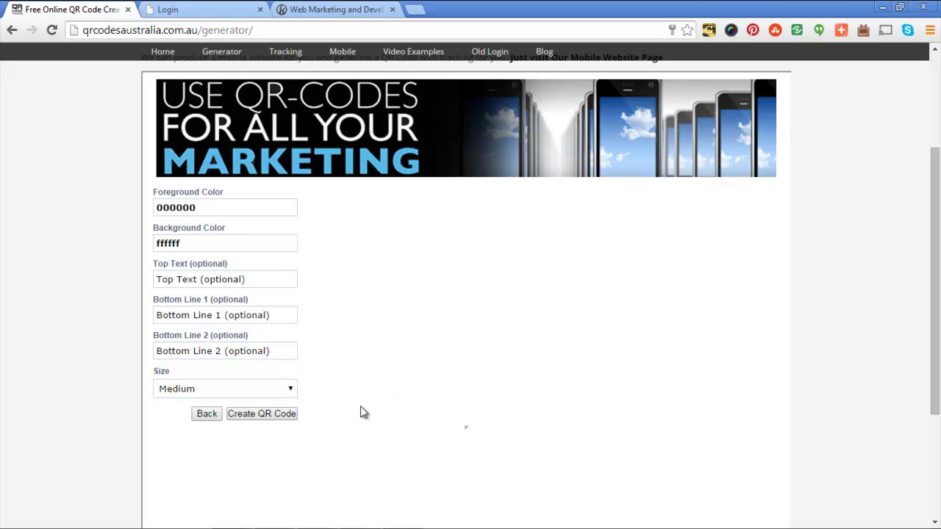
{"action": "left_click", "coordinate": [263, 415]}
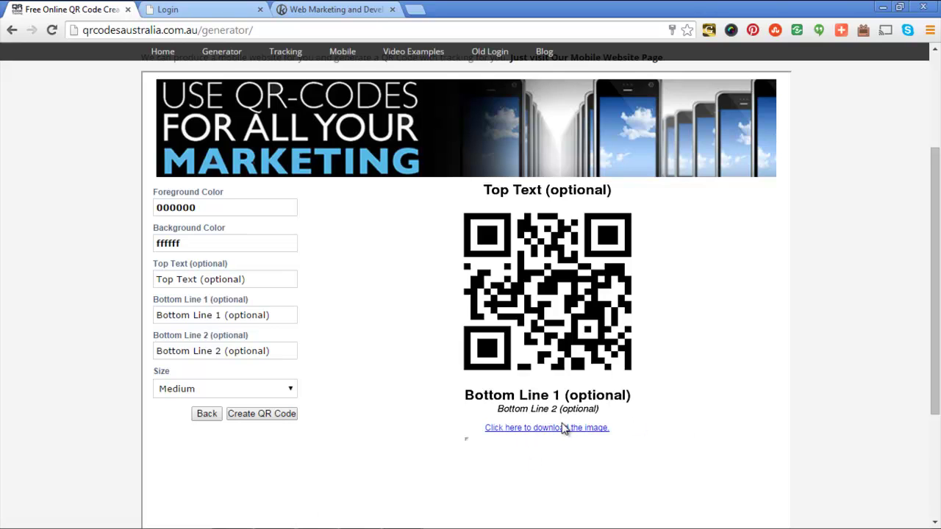
{"action": "left_click", "coordinate": [935, 64]}
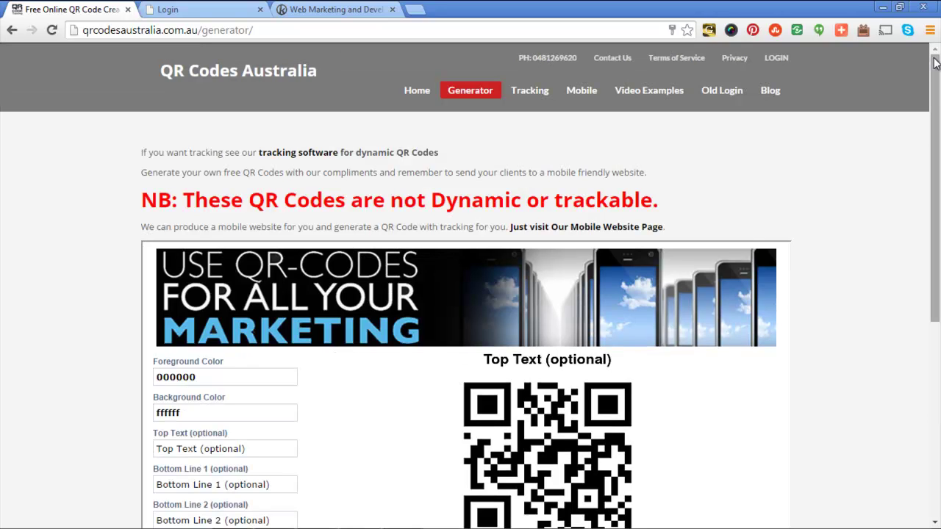
Return to the home page and scroll down to the 500 dynamic QR codes for $10/month offer.
{"action": "left_click", "coordinate": [421, 92]}
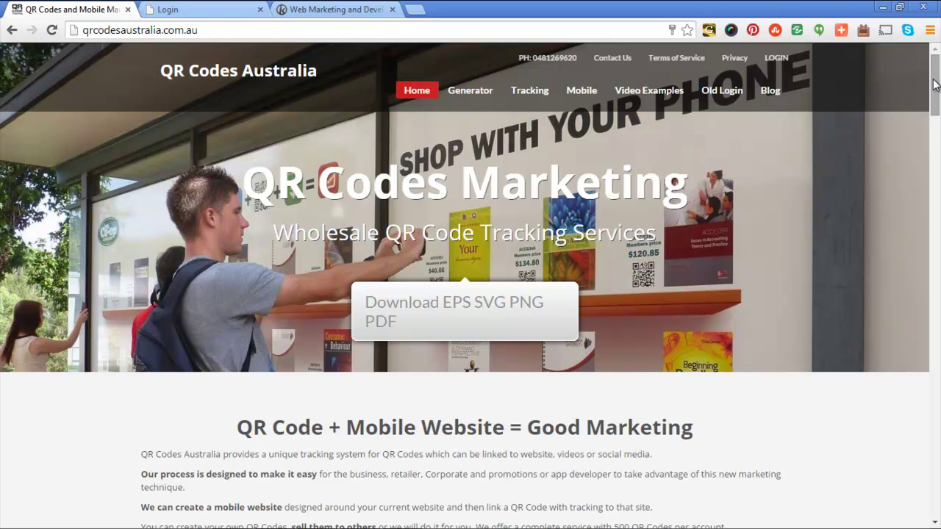
{"action": "left_click_drag", "start_coordinate": [934, 85], "coordinate": [935, 169]}
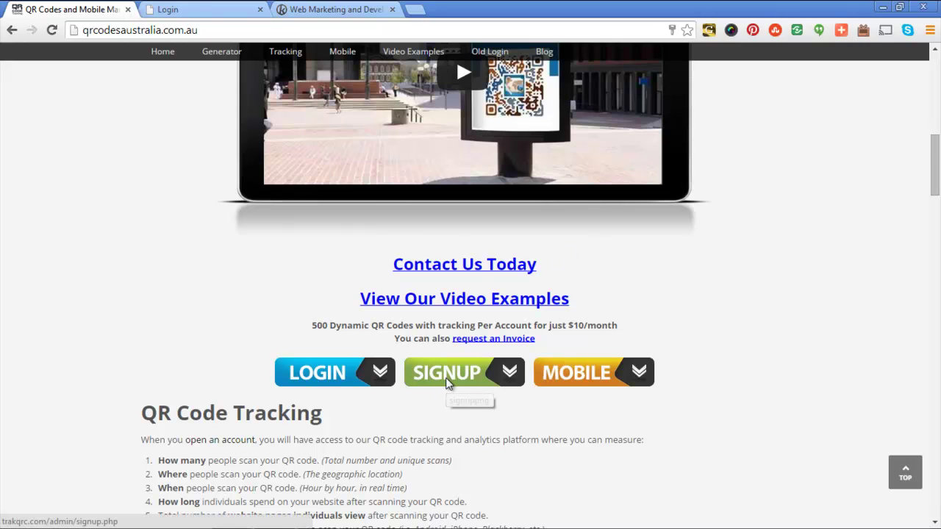
{"action": "left_click", "coordinate": [447, 374]}
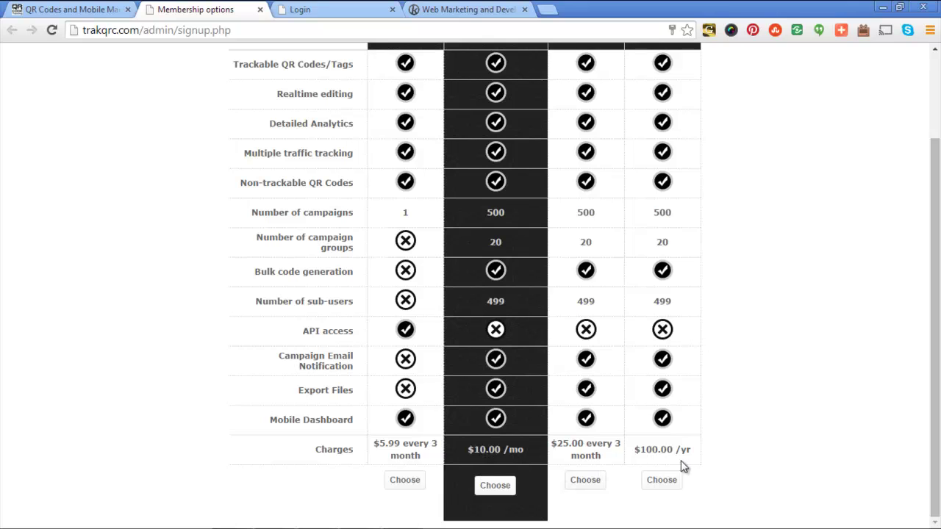
{"action": "left_click", "coordinate": [491, 488]}
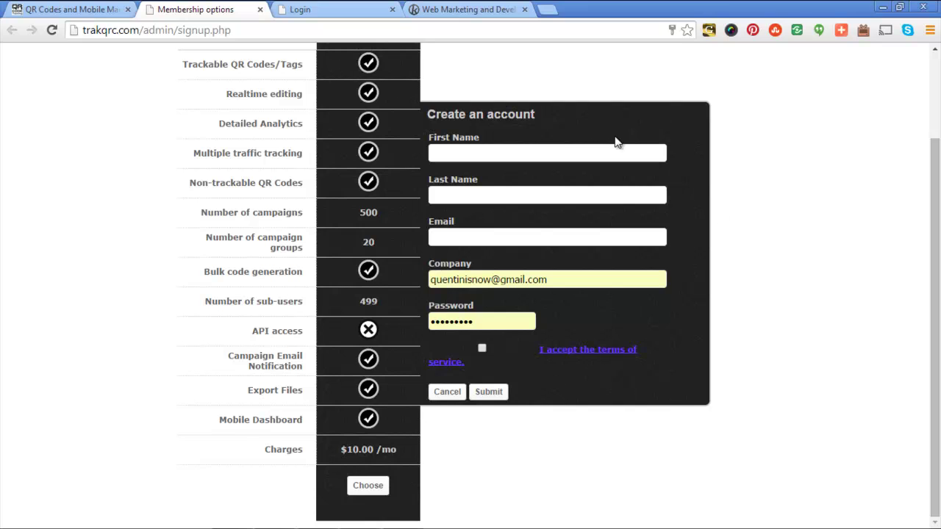
{"action": "key", "text": "ctrl+w"}
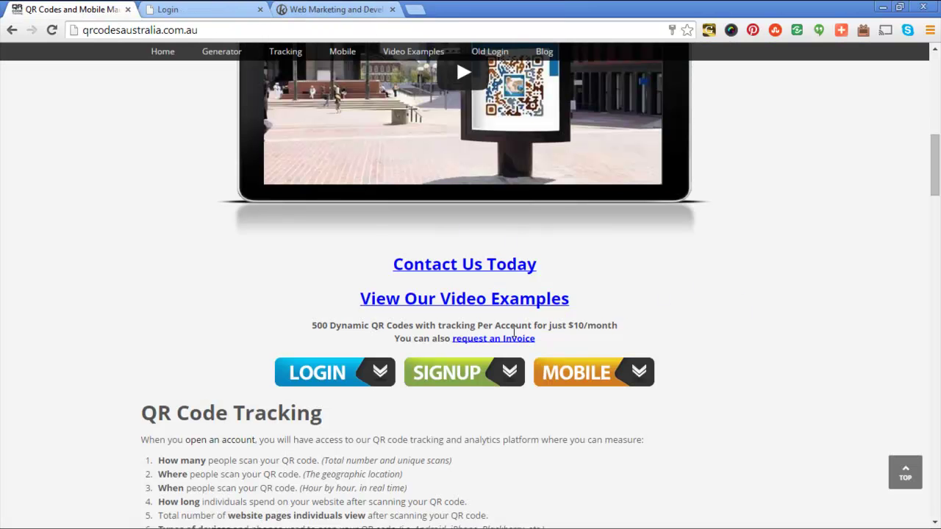
{"action": "left_click", "coordinate": [493, 340]}
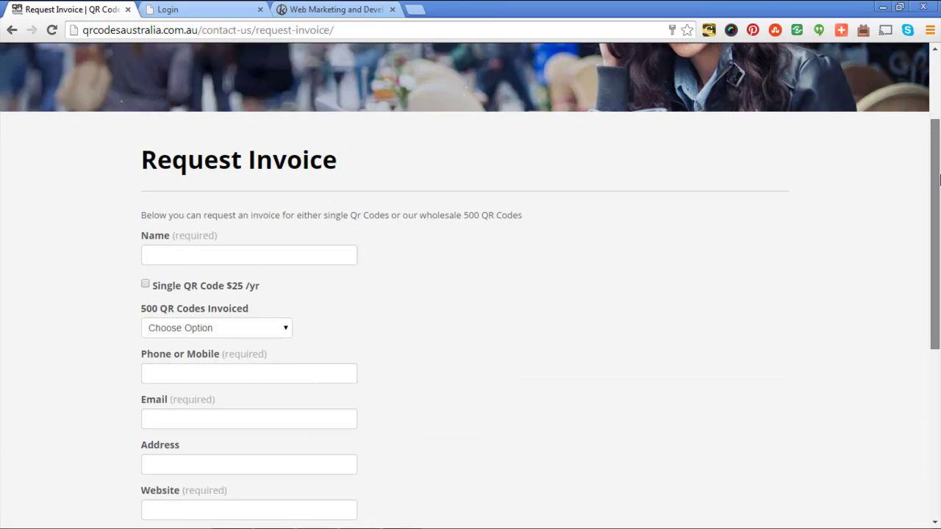
{"action": "left_click", "coordinate": [286, 331]}
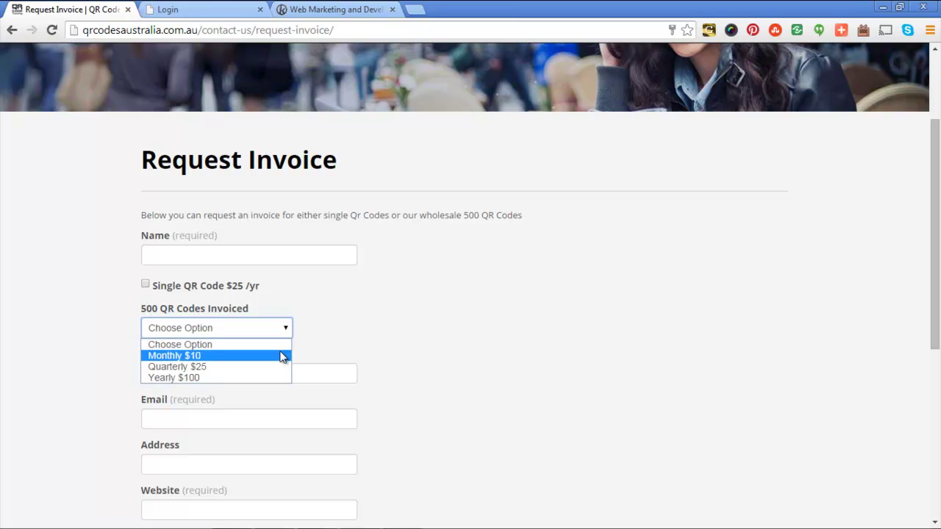
{"action": "left_click", "coordinate": [465, 324]}
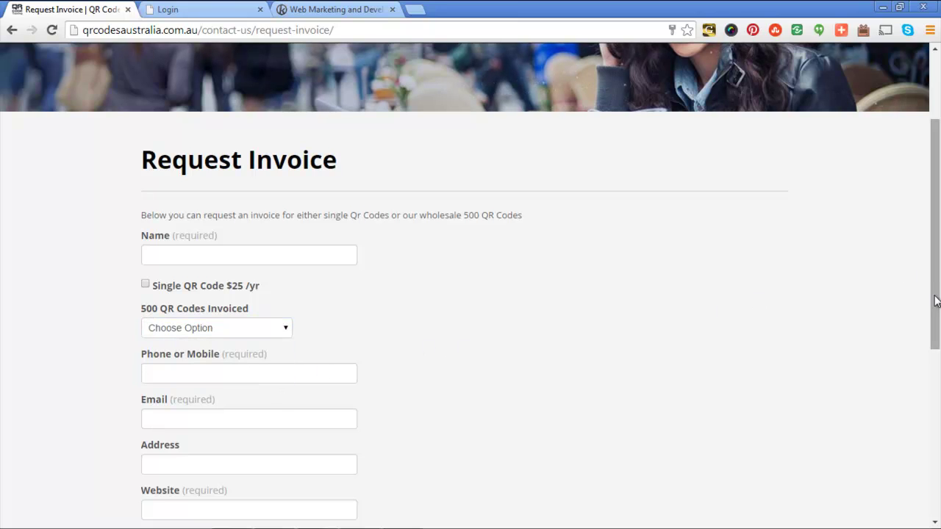
{"action": "left_click_drag", "start_coordinate": [936, 302], "coordinate": [936, 410]}
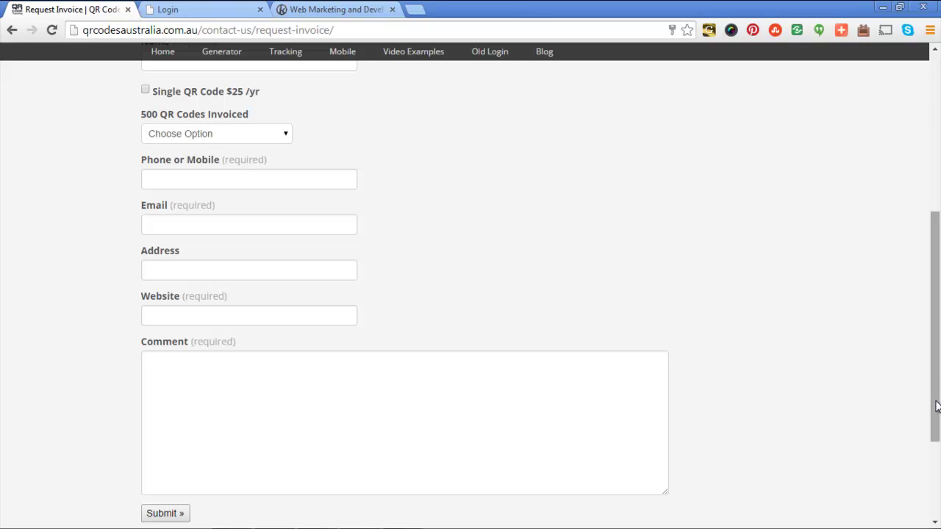
{"action": "scroll", "coordinate": [937, 407], "scroll_direction": "up", "scroll_amount": 4}
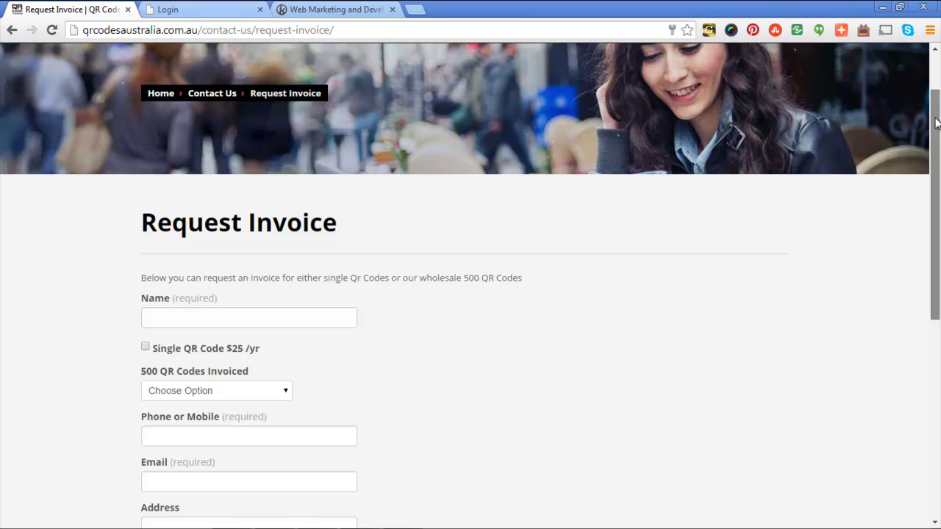
{"action": "scroll", "coordinate": [935, 122], "scroll_direction": "up", "scroll_amount": 1}
{"action": "key", "text": "alt+Home"}
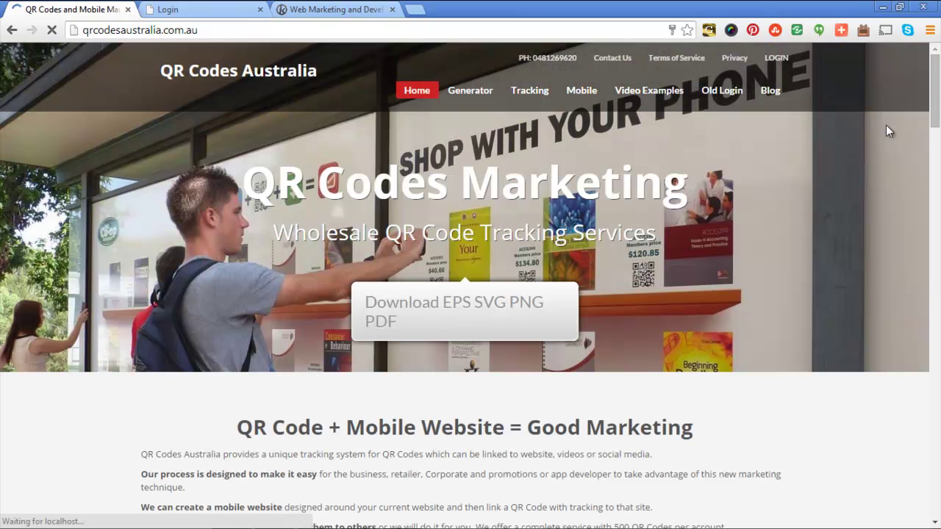
Go to trakqrc.com, open its login.php page and sign in to the admin dashboard.
{"action": "left_click", "coordinate": [197, 9]}
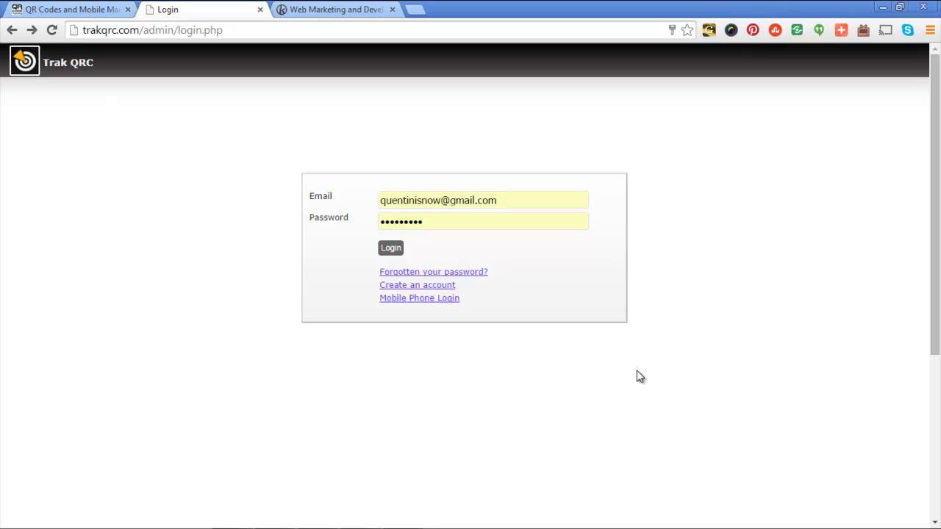
{"action": "left_click_drag", "start_coordinate": [143, 31], "coordinate": [180, 31]}
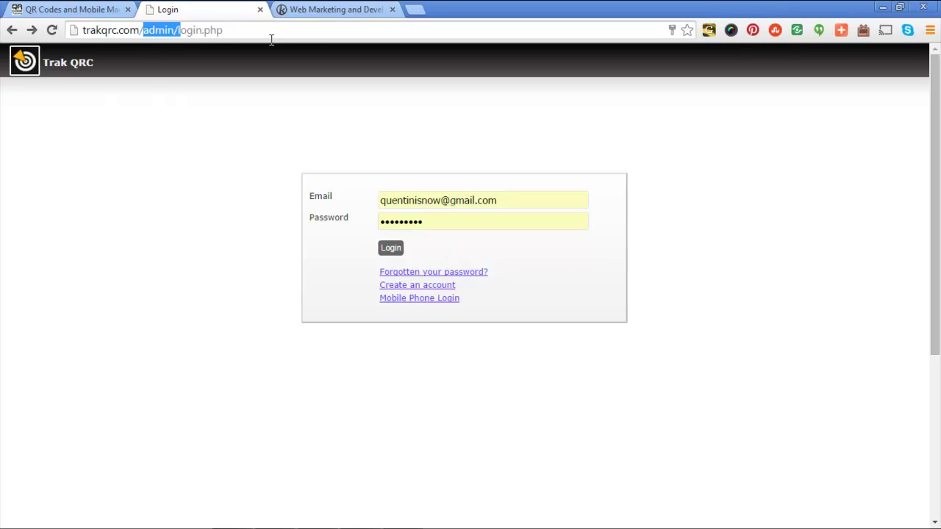
{"action": "key", "text": "shift+End"}
{"action": "key", "text": "BackSpace"}
{"action": "key", "text": "Return"}
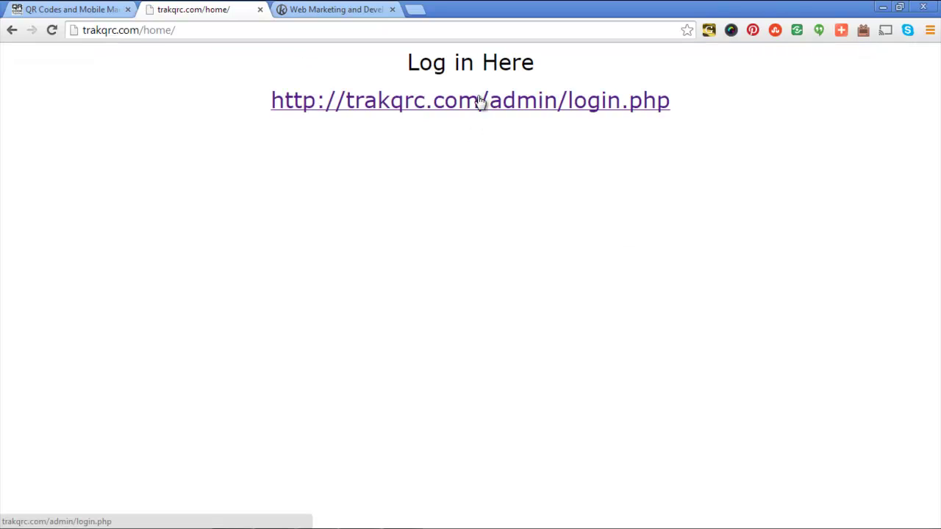
{"action": "left_click", "coordinate": [479, 101]}
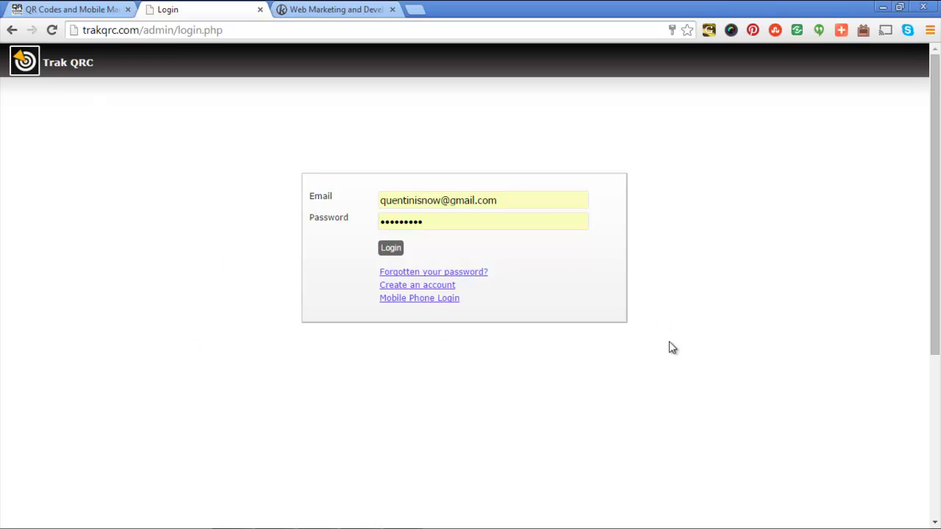
{"action": "left_click", "coordinate": [396, 250]}
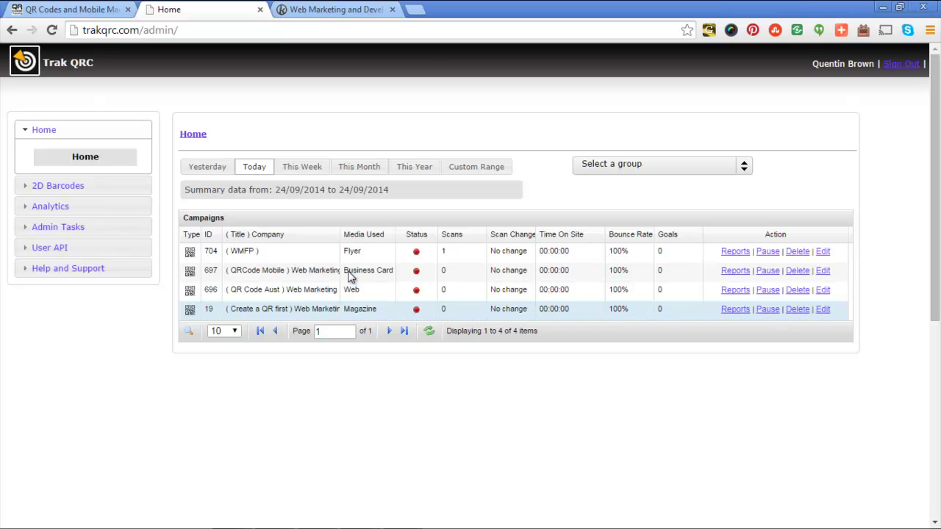
Start a new 2D barcode campaign titled 'Web Design' with media used set to Flyer.
{"action": "left_click", "coordinate": [97, 186]}
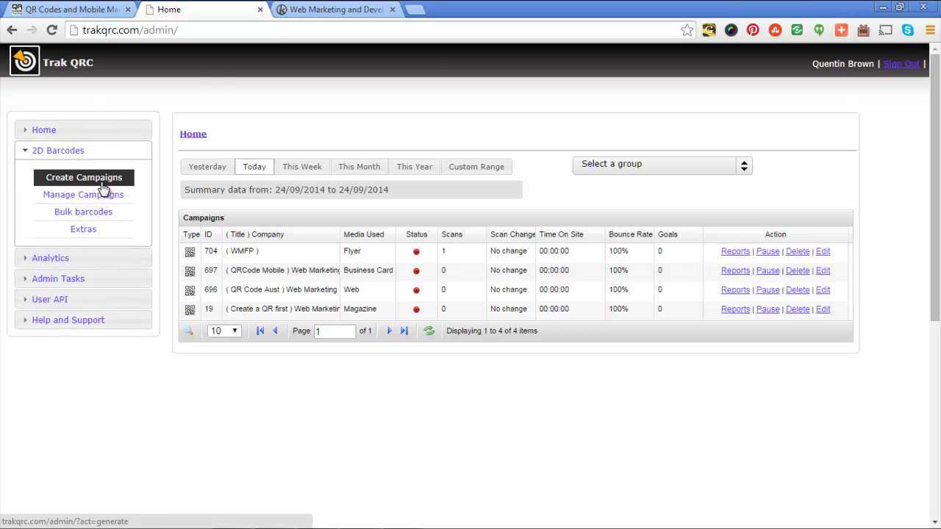
{"action": "left_click", "coordinate": [105, 183]}
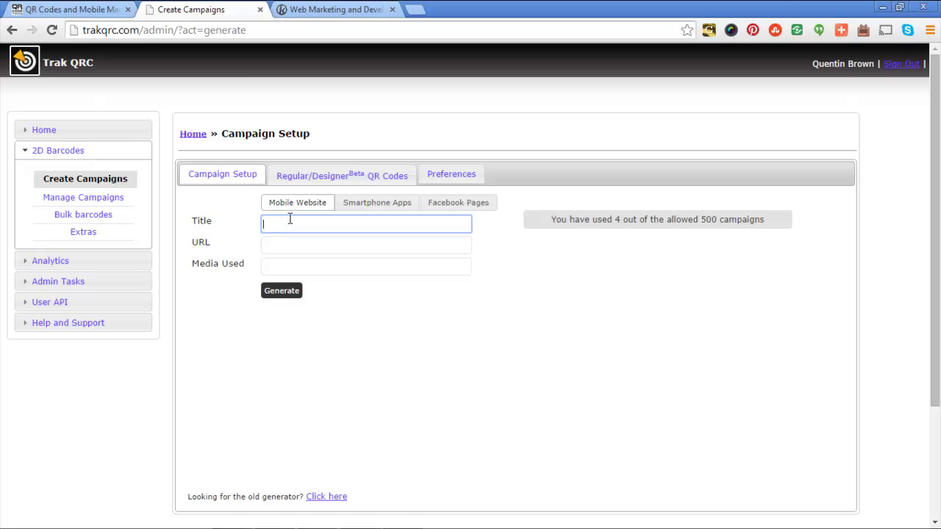
{"action": "type", "text": "Web "}
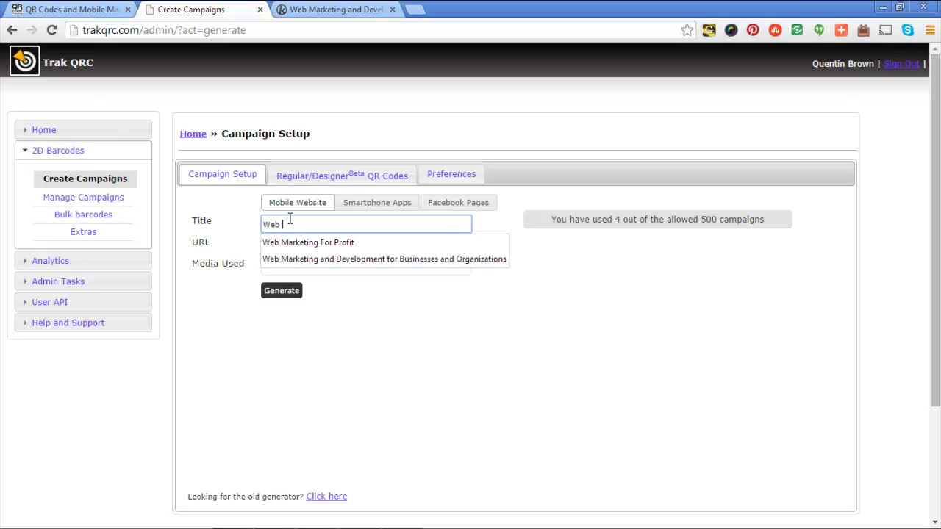
{"action": "type", "text": "Design"}
{"action": "left_click", "coordinate": [299, 266]}
{"action": "type", "text": "Flyer"}
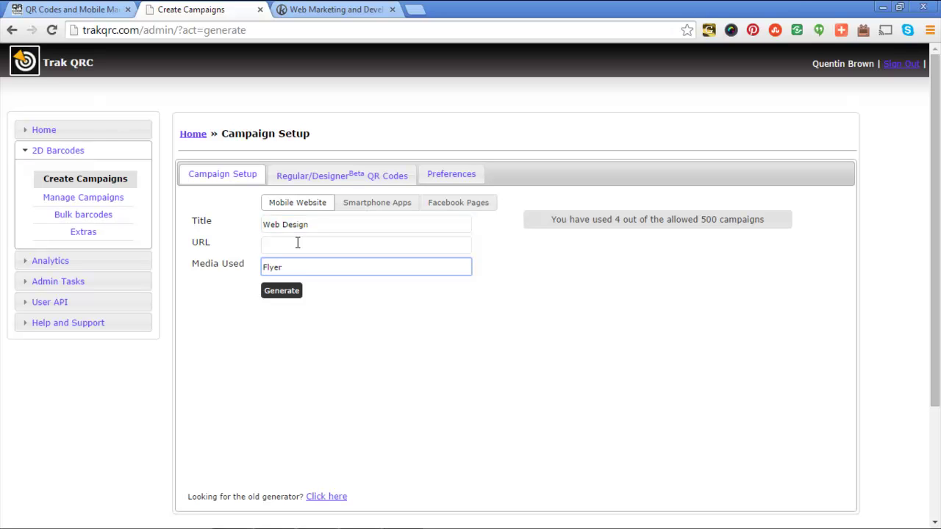
{"action": "left_click", "coordinate": [338, 9]}
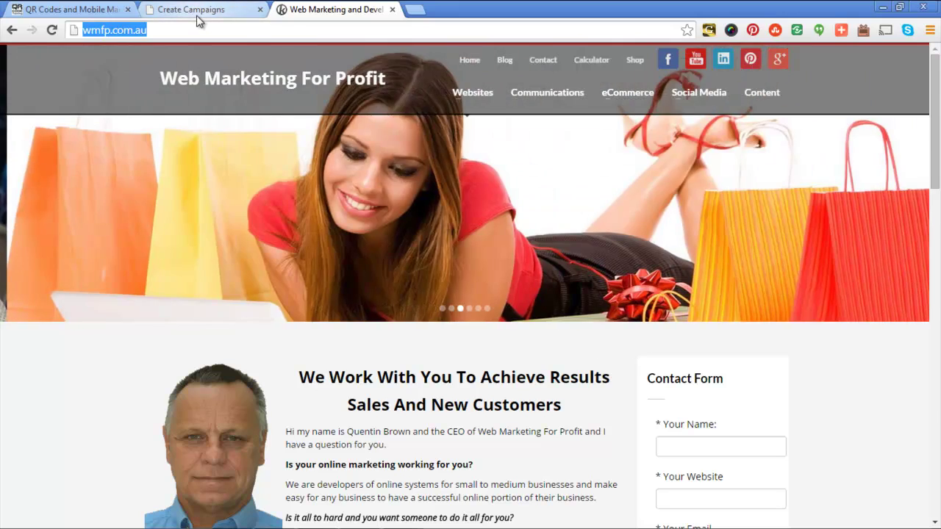
{"action": "left_click", "coordinate": [197, 17]}
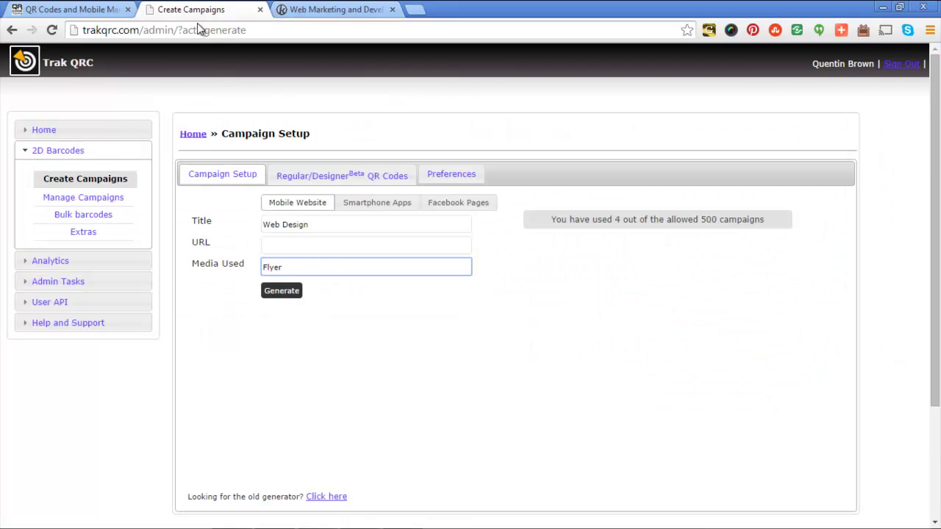
{"action": "left_click", "coordinate": [299, 248]}
{"action": "type", "text": "http://wmfp.com.au/"}
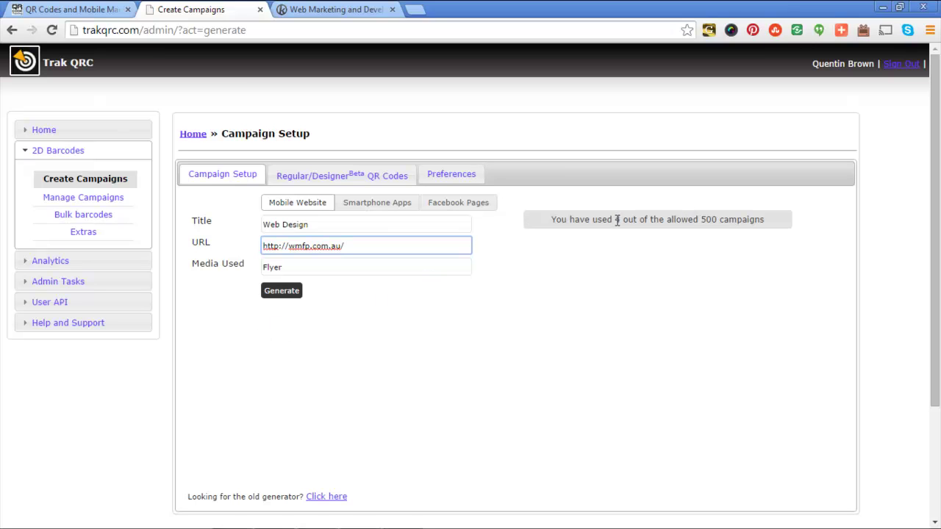
{"action": "left_click", "coordinate": [283, 294]}
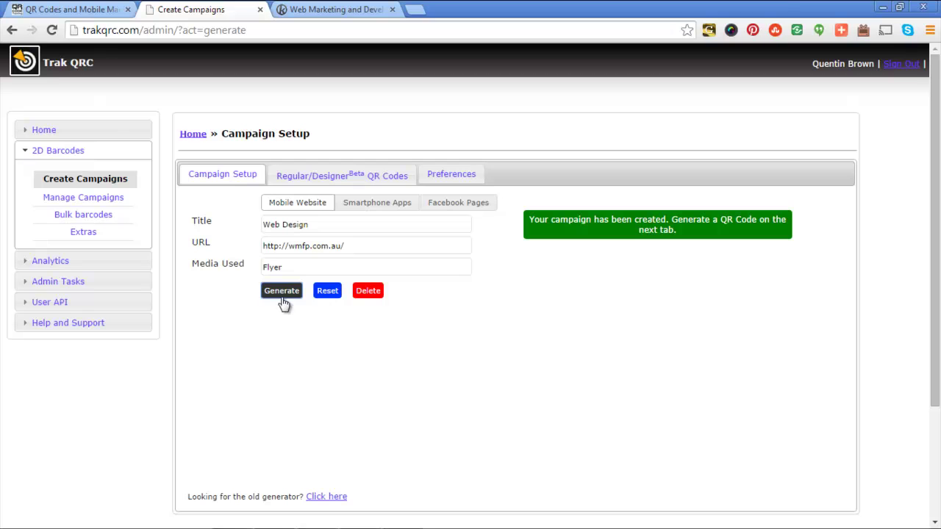
Choose the rounded module style in the Regular/Designer QR Codes settings.
{"action": "left_click", "coordinate": [341, 186]}
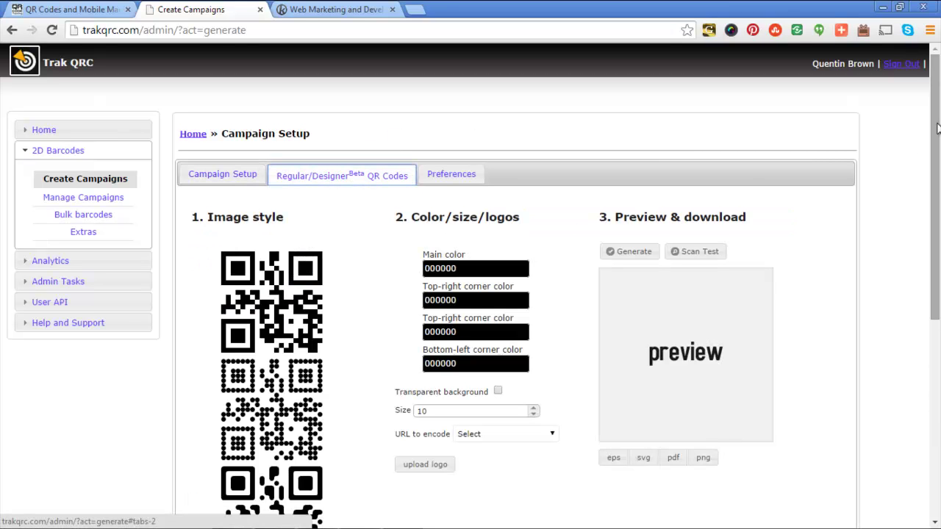
{"action": "left_click_drag", "start_coordinate": [936, 129], "coordinate": [936, 258]}
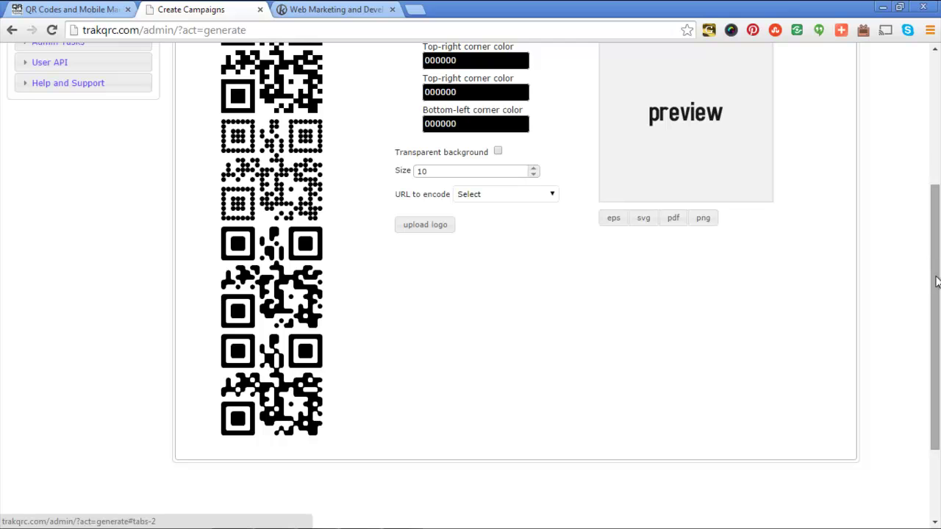
{"action": "left_click_drag", "start_coordinate": [936, 282], "coordinate": [936, 239]}
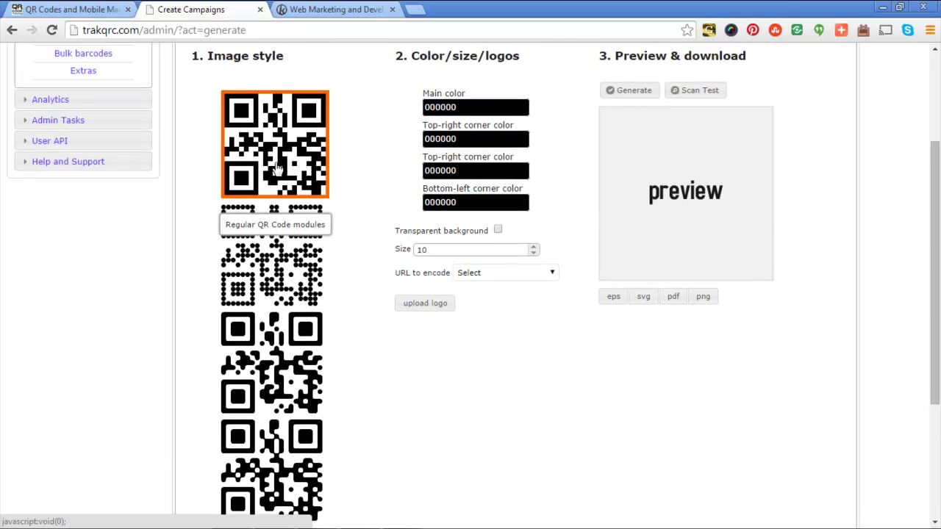
{"action": "left_click", "coordinate": [301, 377]}
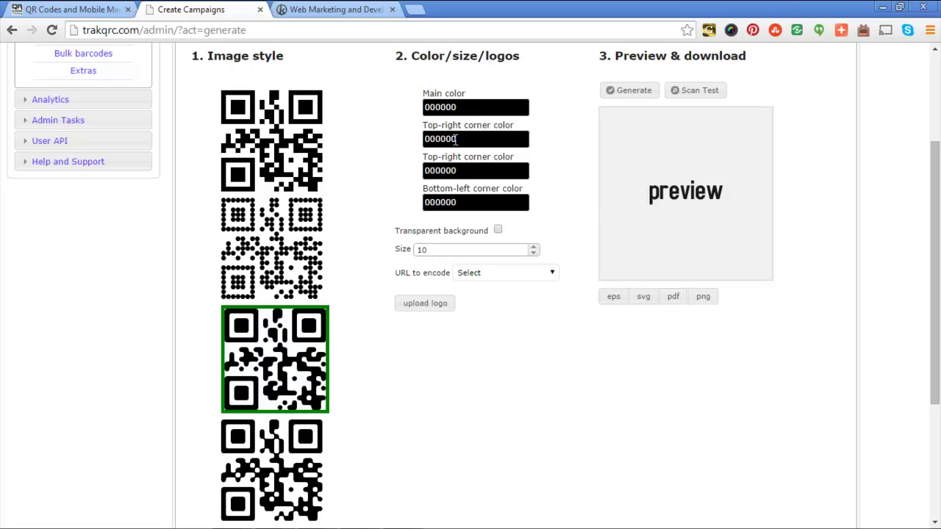
Colour the top-right corner marker a strong red with the colour picker.
{"action": "left_click", "coordinate": [458, 140]}
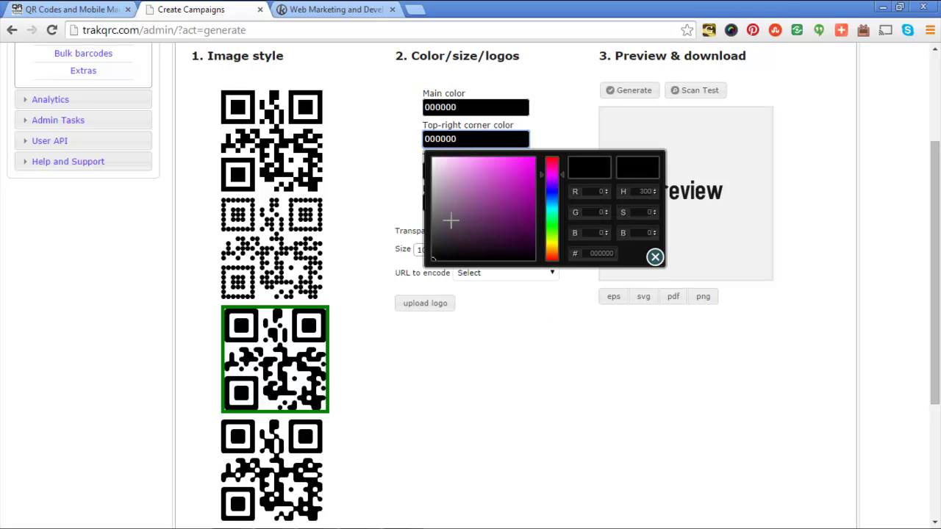
{"action": "left_click_drag", "start_coordinate": [548, 172], "coordinate": [547, 140]}
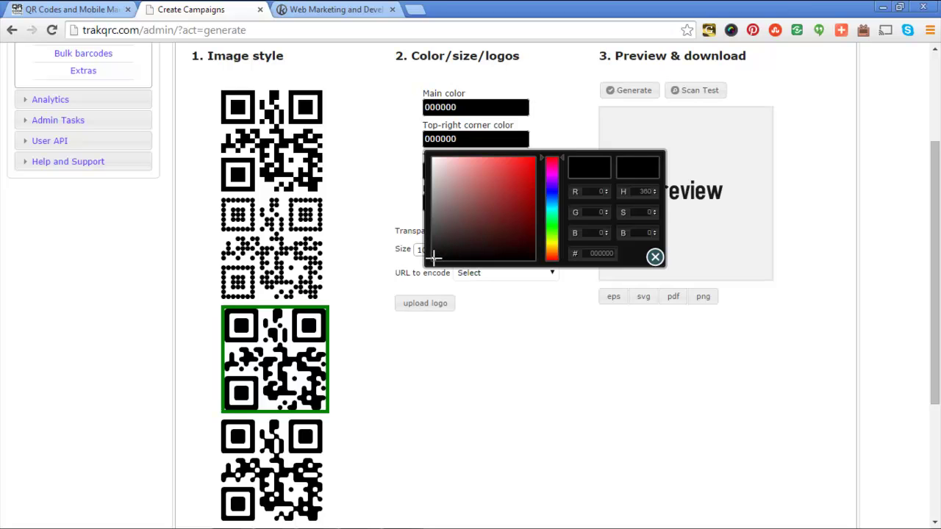
{"action": "left_click_drag", "start_coordinate": [432, 258], "coordinate": [524, 175]}
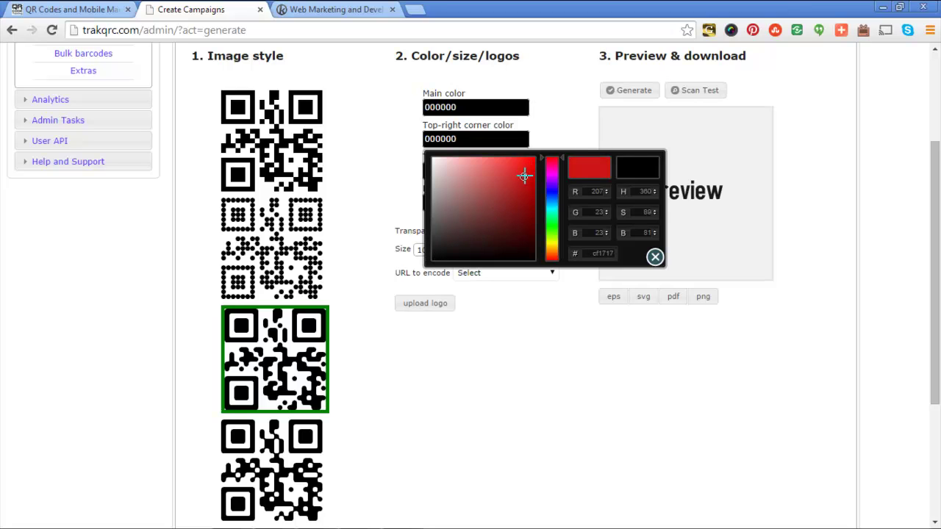
{"action": "left_click", "coordinate": [654, 256]}
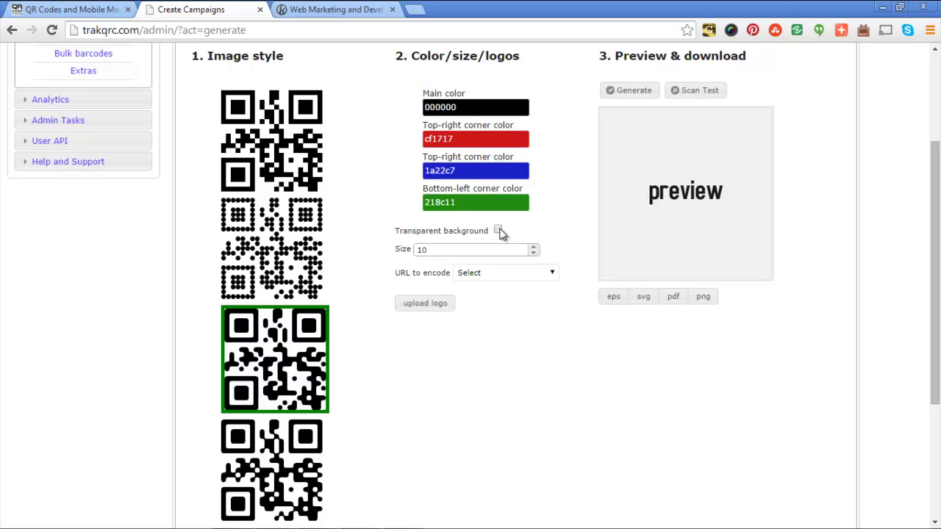
Raise the code size to 11 and encode a Vanity URL named wmfp.
{"action": "left_click", "coordinate": [534, 248]}
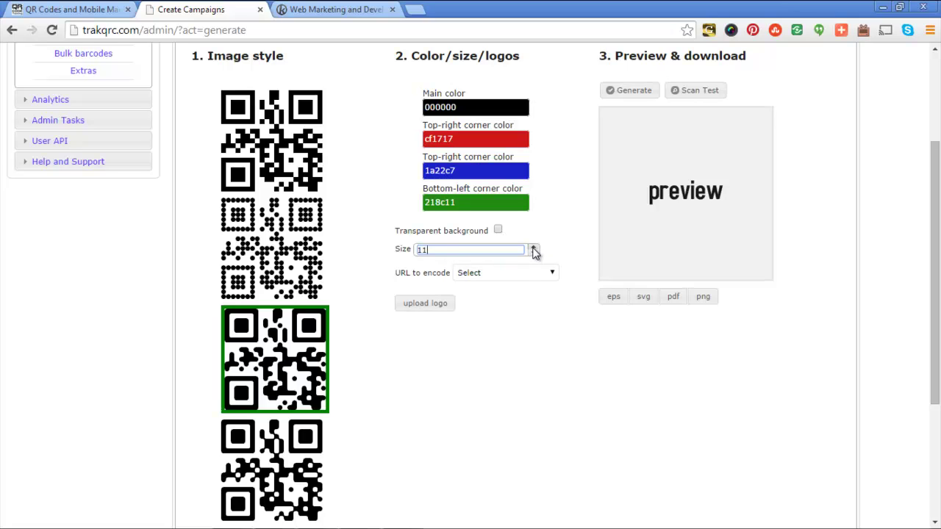
{"action": "left_click", "coordinate": [556, 277]}
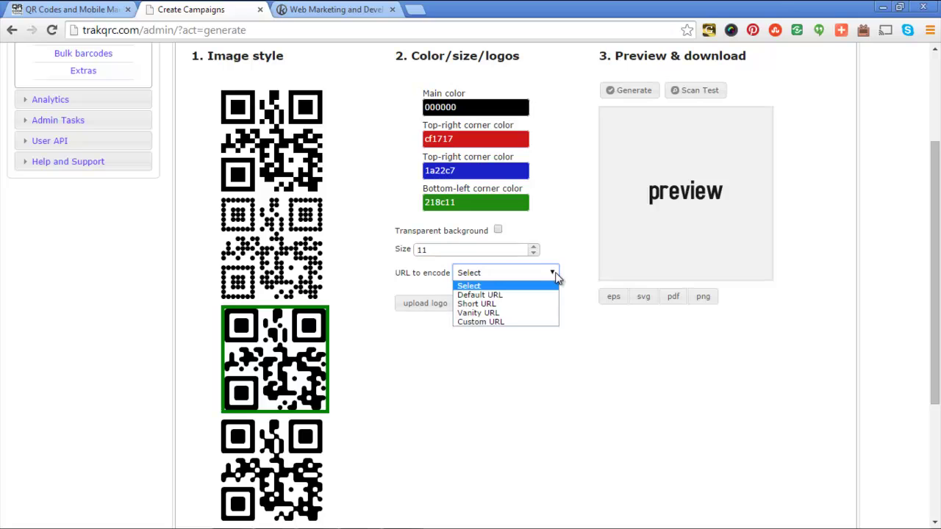
{"action": "left_click", "coordinate": [529, 313]}
{"action": "type", "text": "wmfp"}
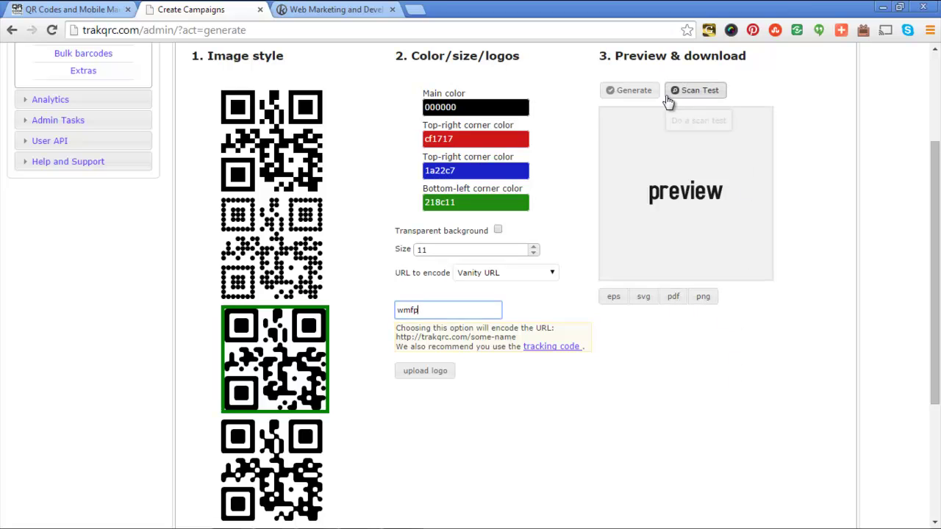
Generate the coloured QR code preview, then bring up the campaign's Preferences page.
{"action": "left_click", "coordinate": [610, 88]}
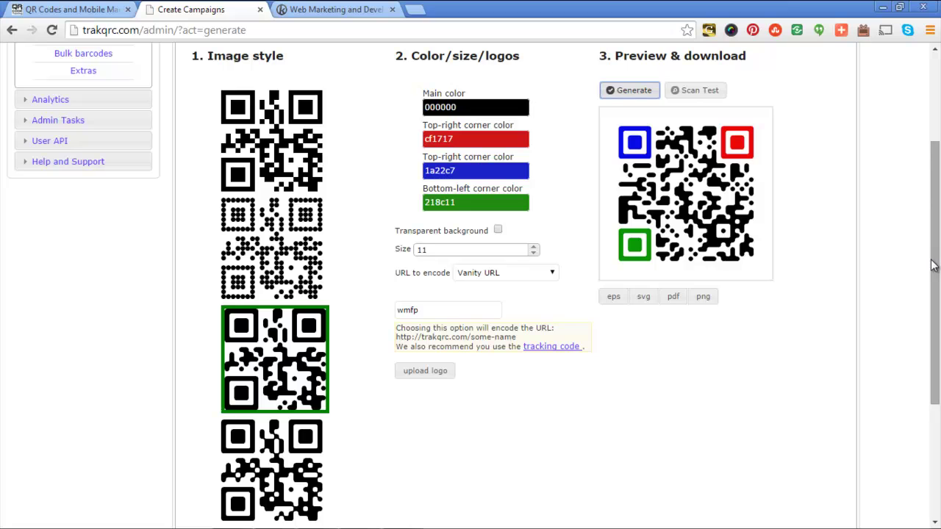
{"action": "scroll", "coordinate": [926, 256], "scroll_direction": "up", "scroll_amount": 3}
{"action": "left_click", "coordinate": [452, 173]}
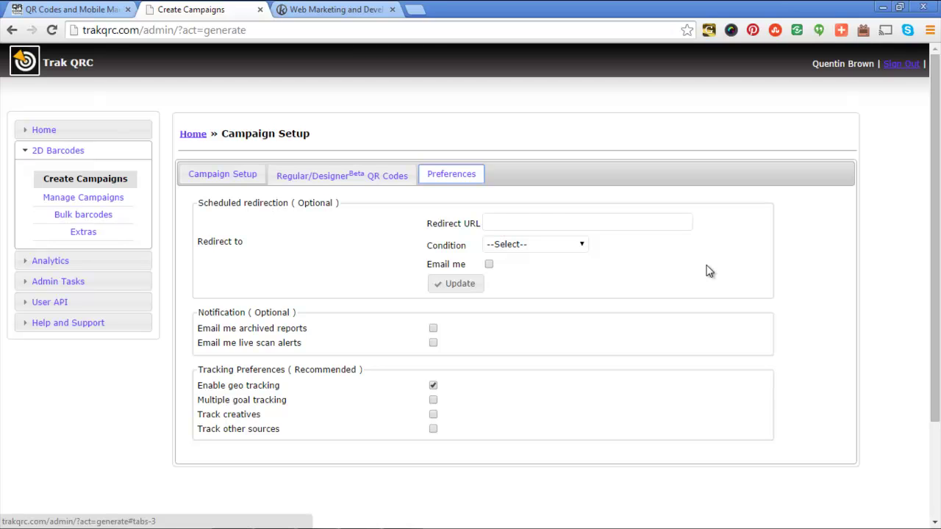
Set the scheduled redirection condition to After scans with a scan number of 1000.
{"action": "left_click", "coordinate": [519, 226]}
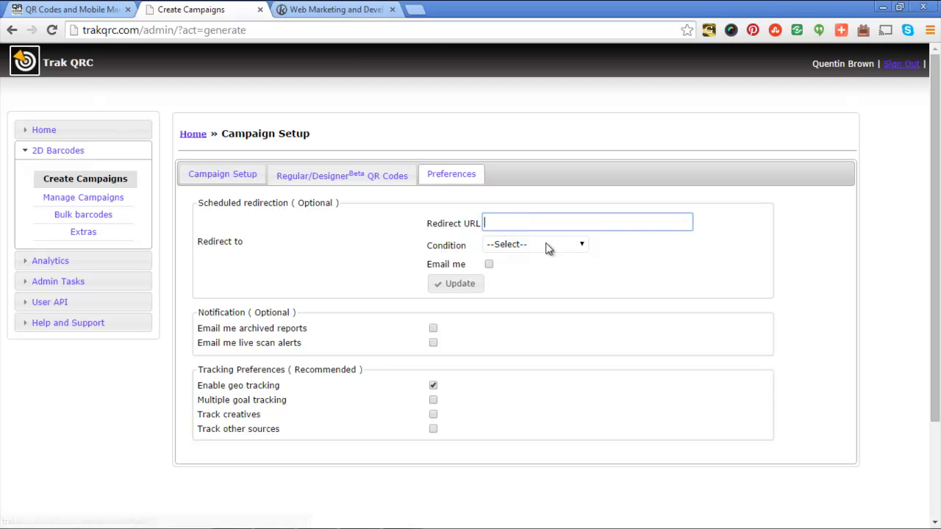
{"action": "left_click", "coordinate": [585, 247]}
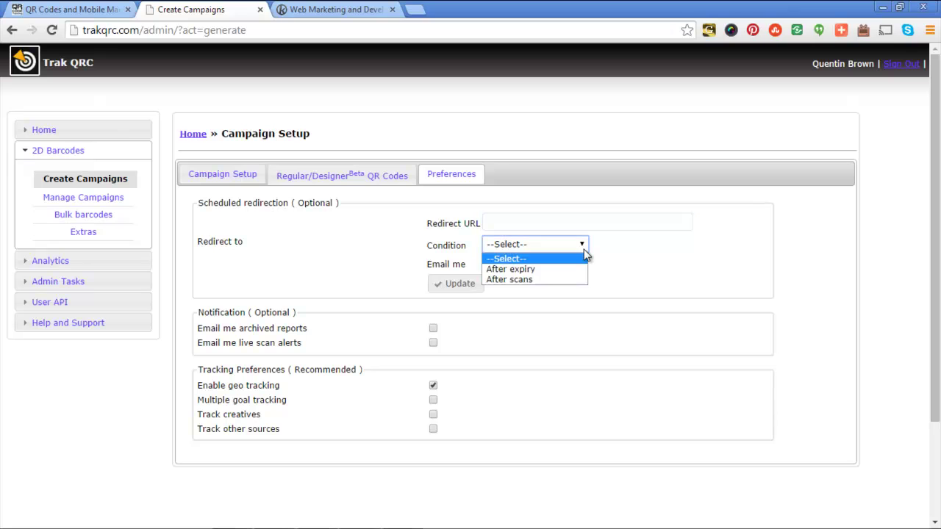
{"action": "left_click", "coordinate": [544, 270]}
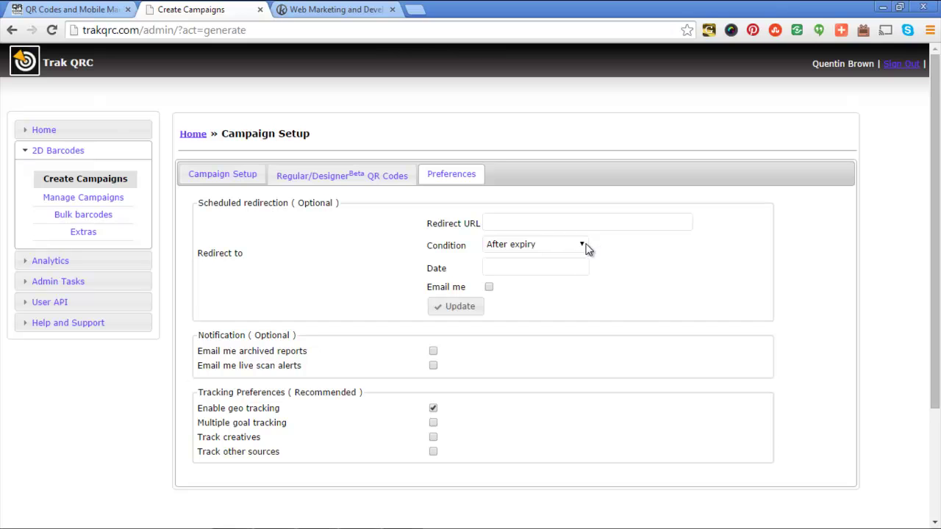
{"action": "left_click", "coordinate": [587, 247]}
{"action": "left_click", "coordinate": [542, 280]}
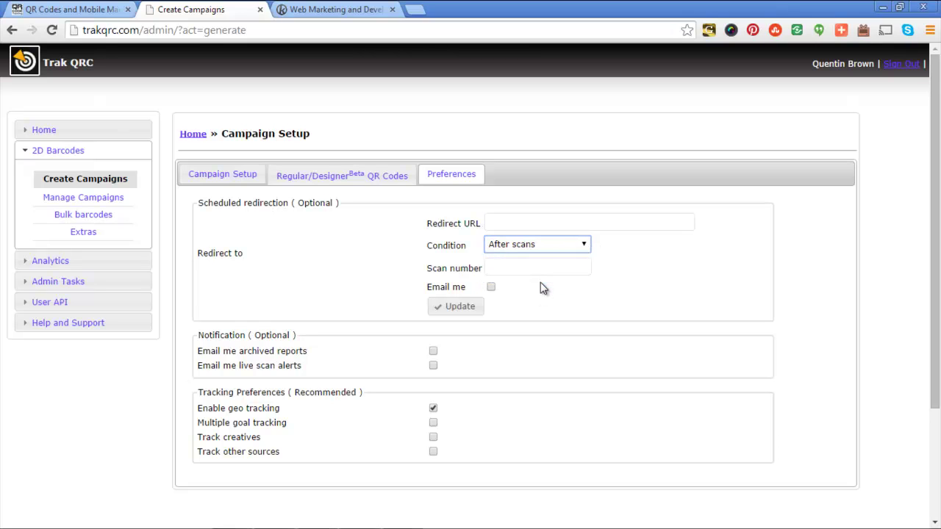
{"action": "left_click", "coordinate": [523, 267]}
{"action": "type", "text": "1000"}
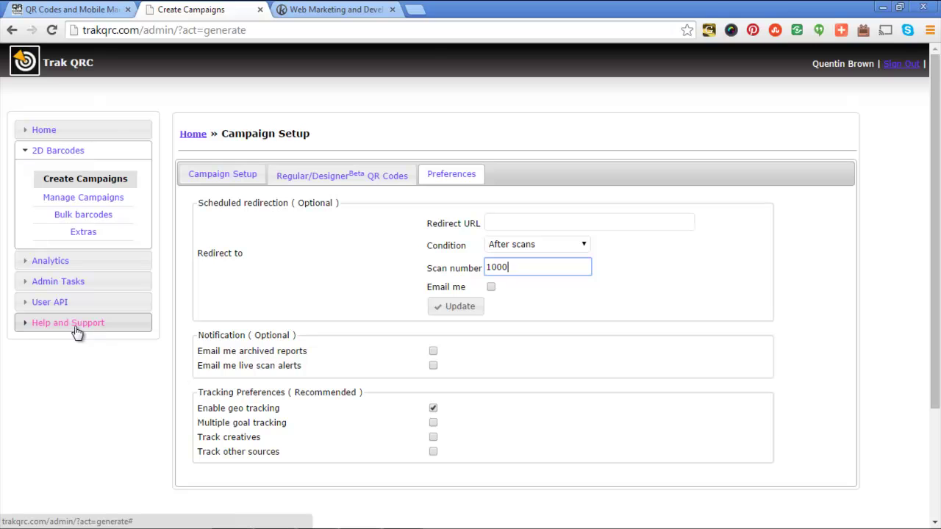
Return to the Regular/Designer QR Codes tab and view the campaign's tracking code snippet.
{"action": "left_click", "coordinate": [376, 176]}
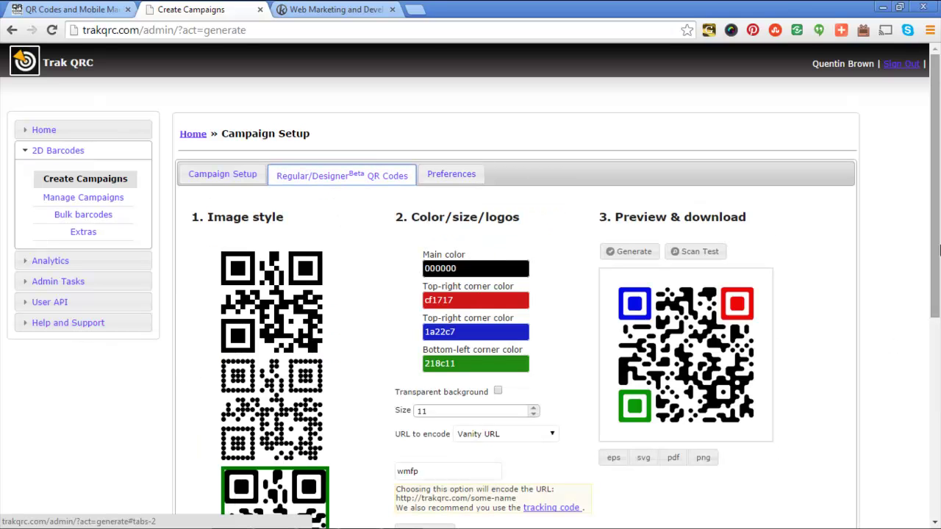
{"action": "scroll", "coordinate": [940, 250], "scroll_direction": "down", "scroll_amount": 3}
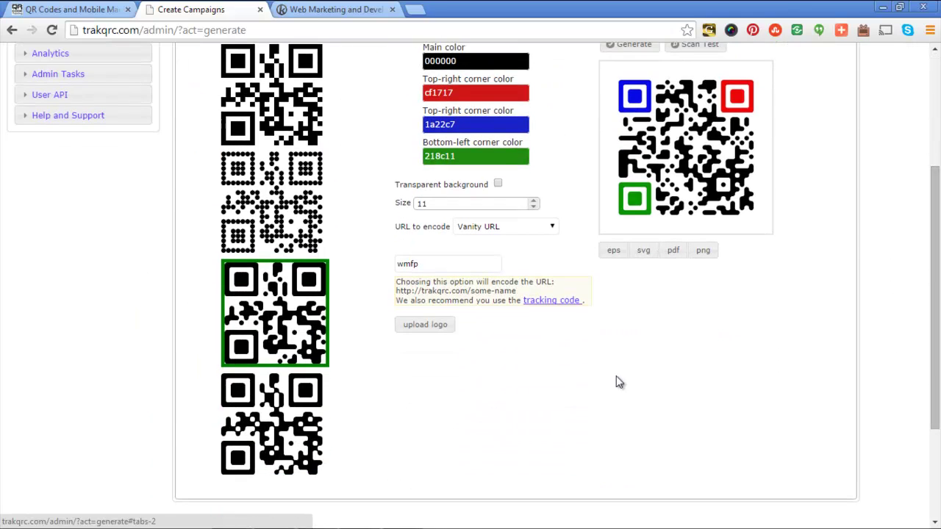
{"action": "left_click", "coordinate": [551, 301]}
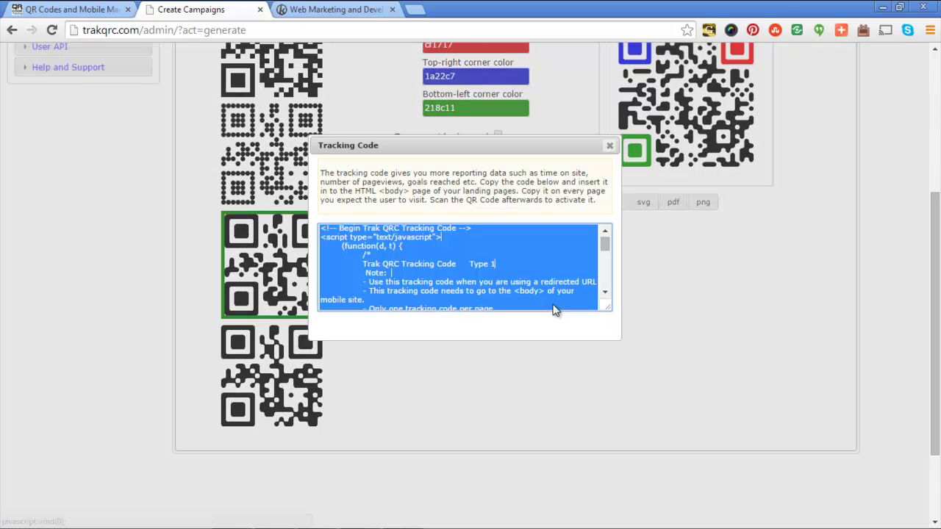
Close the tracking code dialog, upload youtube.png as the centre logo, and regenerate the QR code.
{"action": "left_click", "coordinate": [643, 318]}
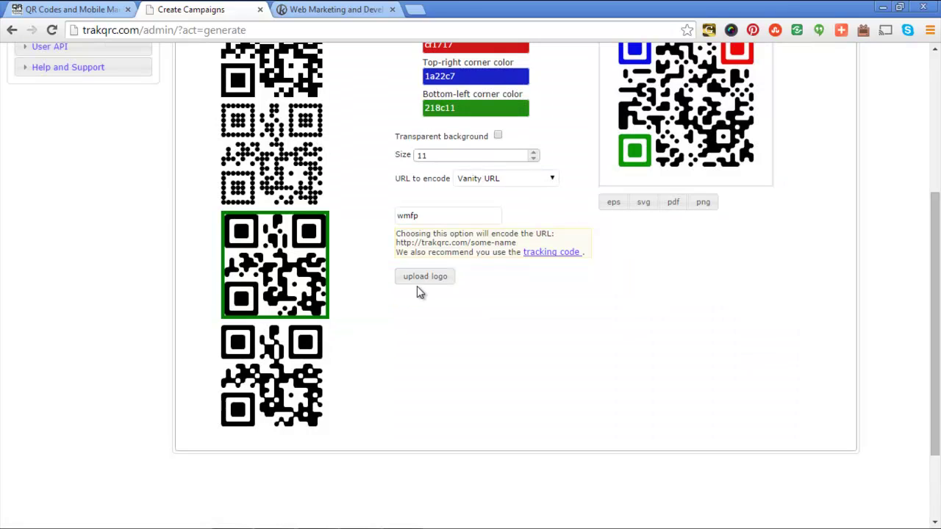
{"action": "left_click", "coordinate": [426, 284]}
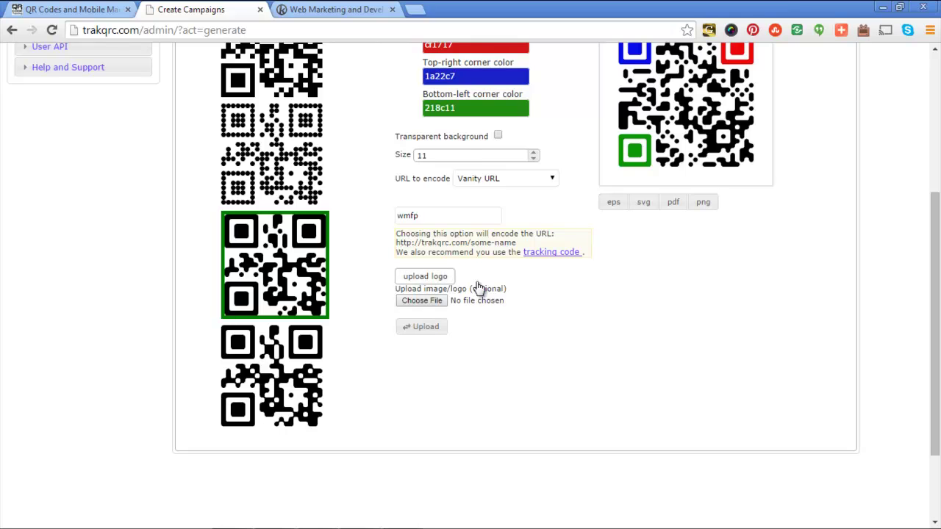
{"action": "left_click", "coordinate": [642, 123]}
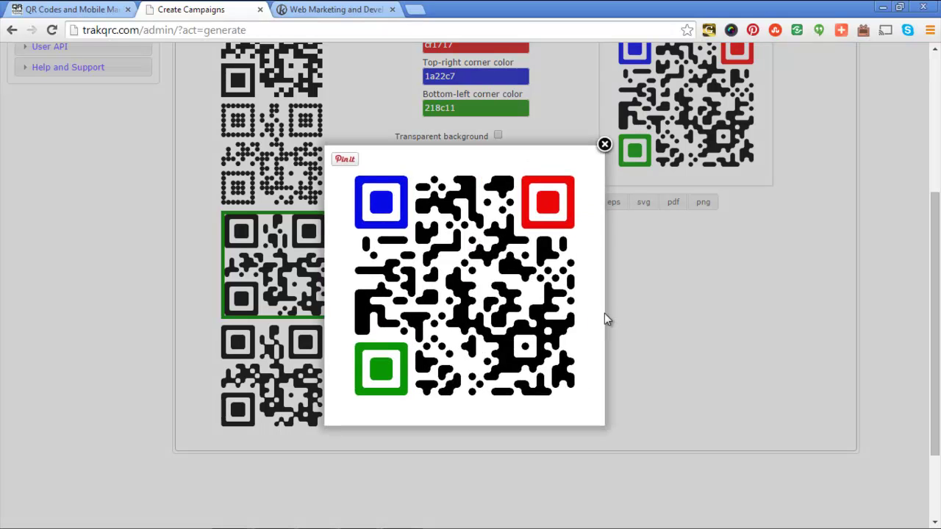
{"action": "left_click", "coordinate": [604, 144]}
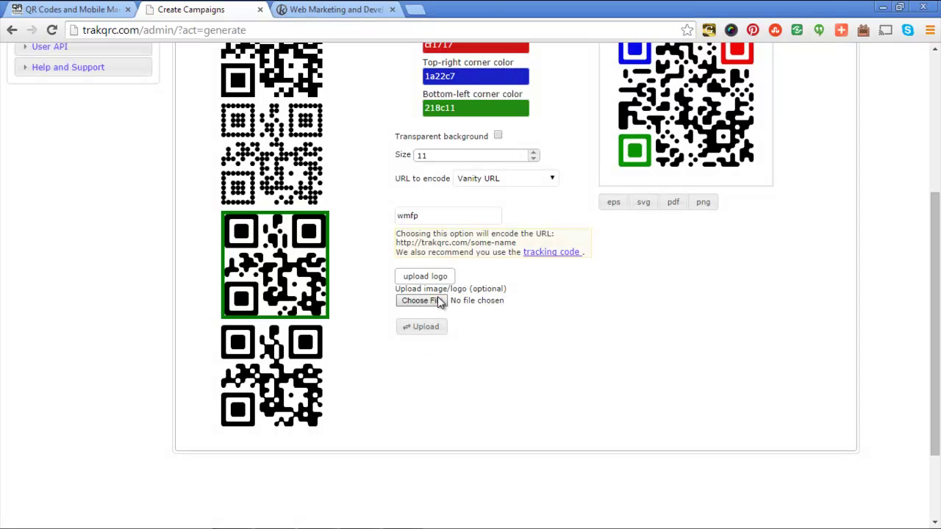
{"action": "left_click", "coordinate": [438, 302]}
{"action": "left_click_drag", "start_coordinate": [597, 219], "coordinate": [594, 250]}
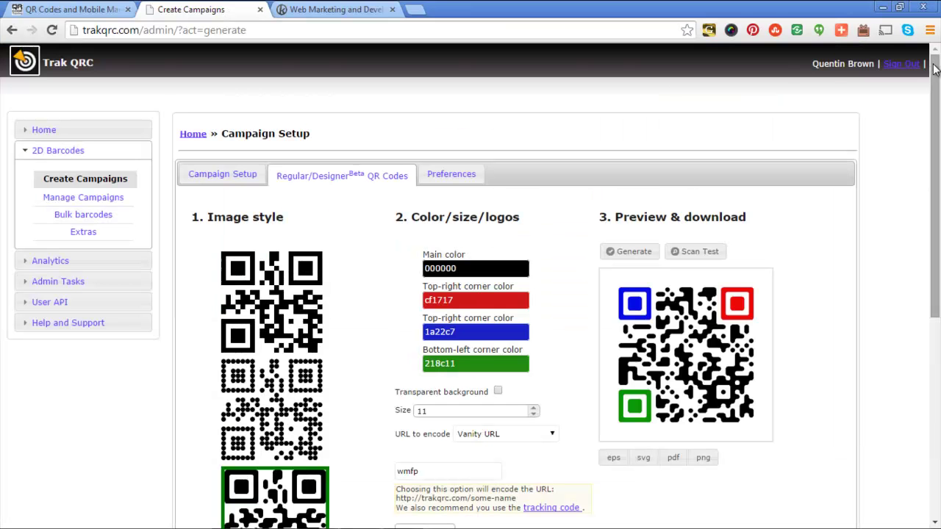
{"action": "left_click", "coordinate": [634, 253]}
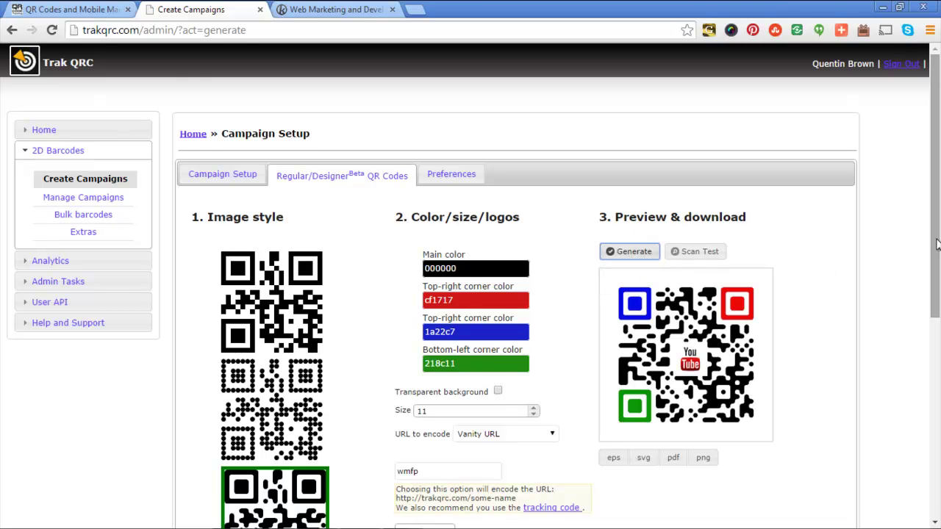
{"action": "scroll", "coordinate": [755, 313], "scroll_direction": "down", "scroll_amount": 1}
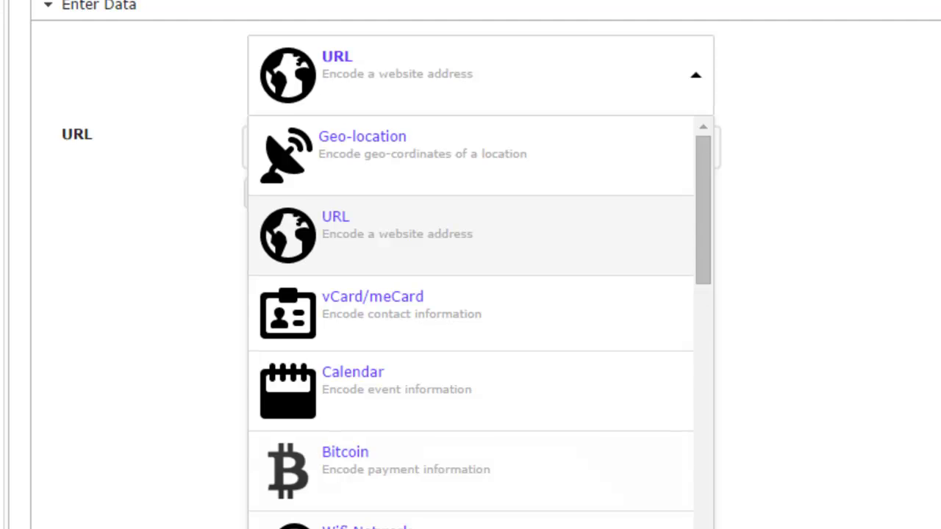
Scroll through all the QR data type options, close the list with URL still selected, and expand Admin Tasks.
{"action": "scroll", "coordinate": [470, 324], "scroll_direction": "down", "scroll_amount": 3}
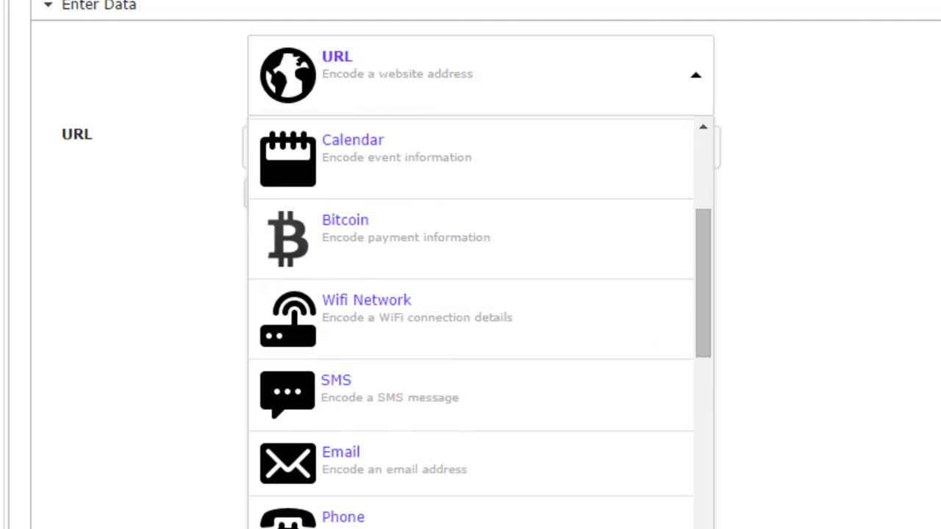
{"action": "scroll", "coordinate": [470, 324], "scroll_direction": "down", "scroll_amount": 4}
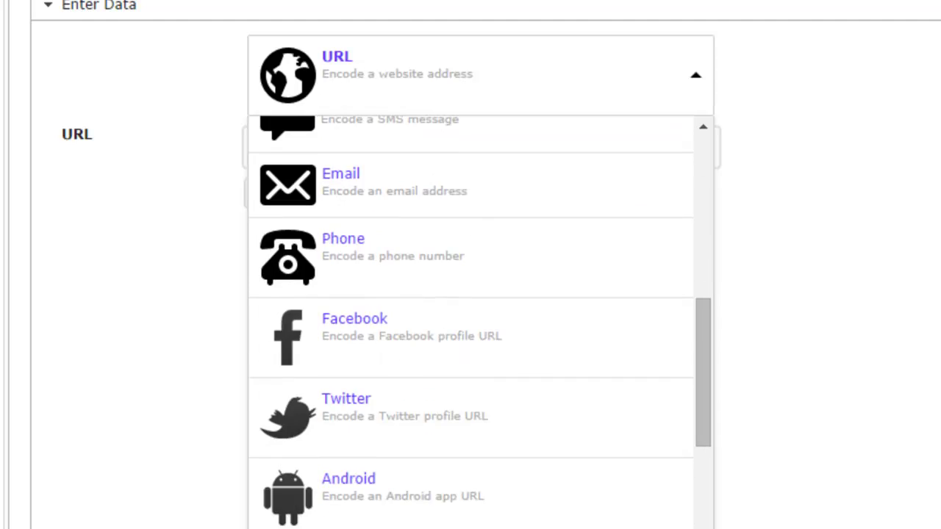
{"action": "scroll", "coordinate": [470, 324], "scroll_direction": "down", "scroll_amount": 2}
{"action": "scroll", "coordinate": [471, 323], "scroll_direction": "down", "scroll_amount": 1}
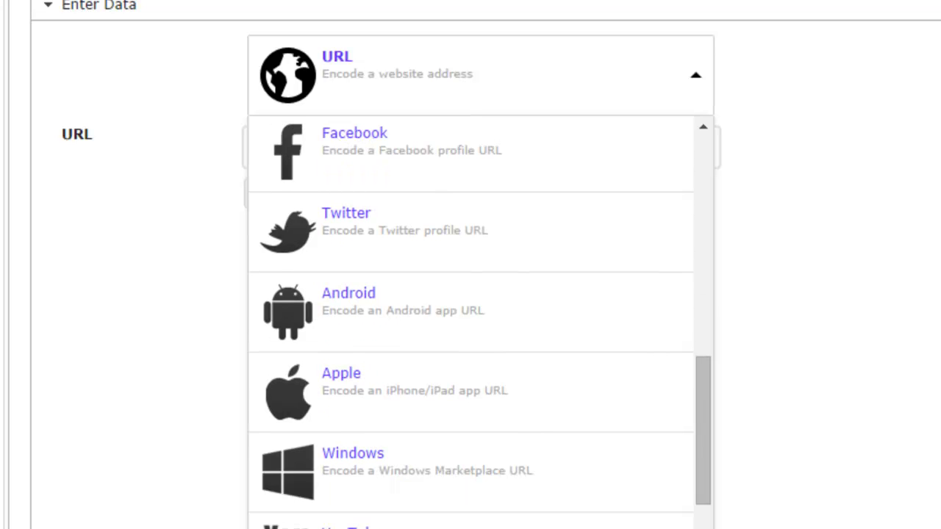
{"action": "scroll", "coordinate": [470, 324], "scroll_direction": "down", "scroll_amount": 1}
{"action": "scroll", "coordinate": [470, 323], "scroll_direction": "down", "scroll_amount": 3}
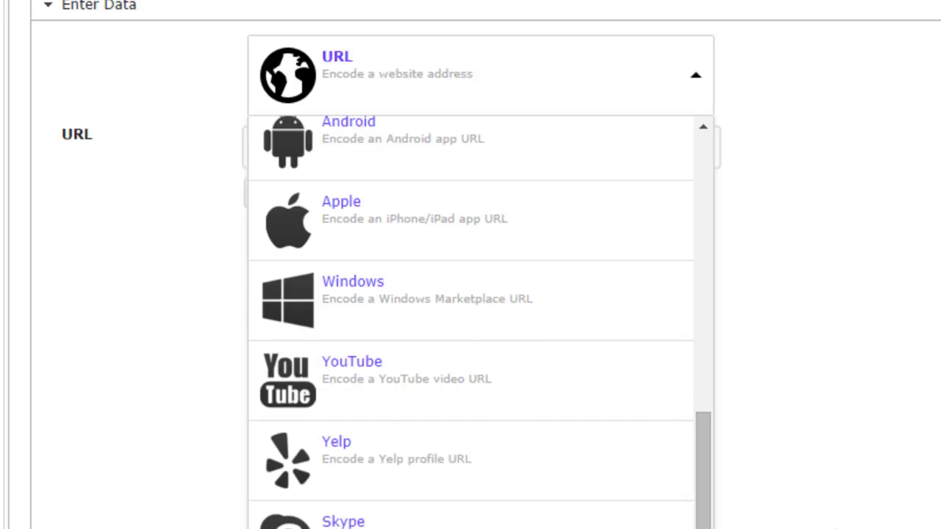
{"action": "left_click", "coordinate": [836, 460]}
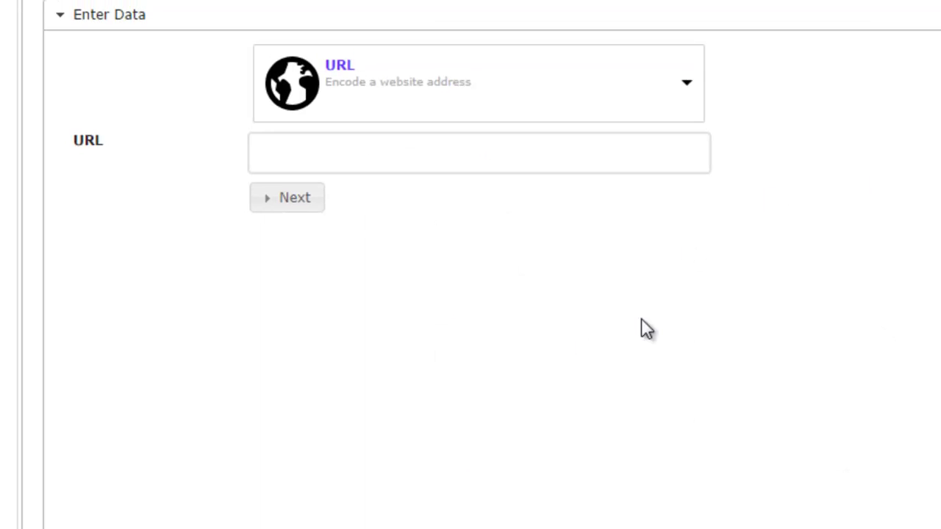
{"action": "left_click", "coordinate": [30, 200]}
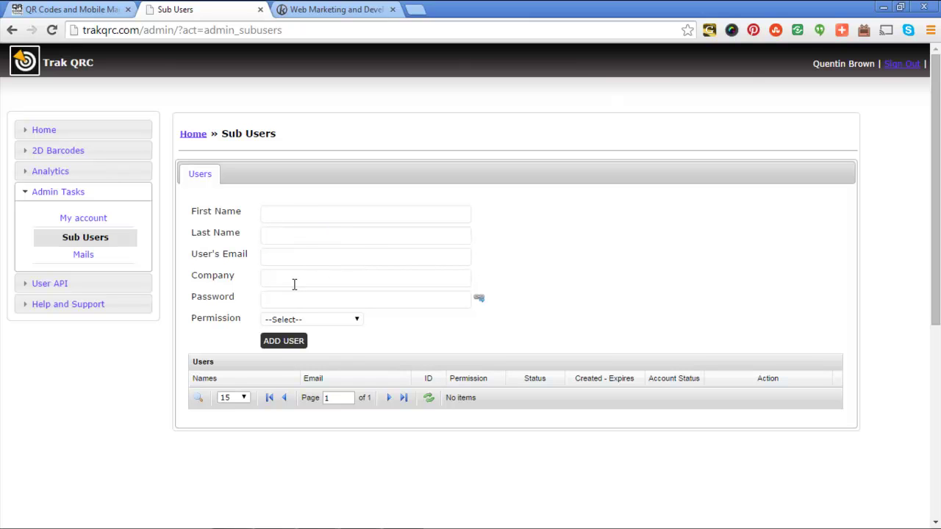
View the Read Only and Read & Write permission options for a new sub-user without choosing one.
{"action": "left_click", "coordinate": [358, 320]}
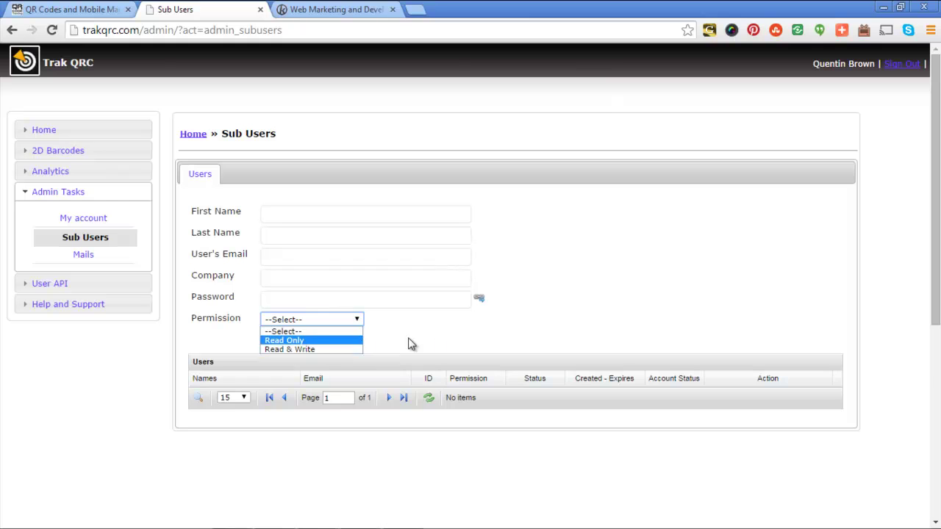
{"action": "left_click", "coordinate": [443, 345]}
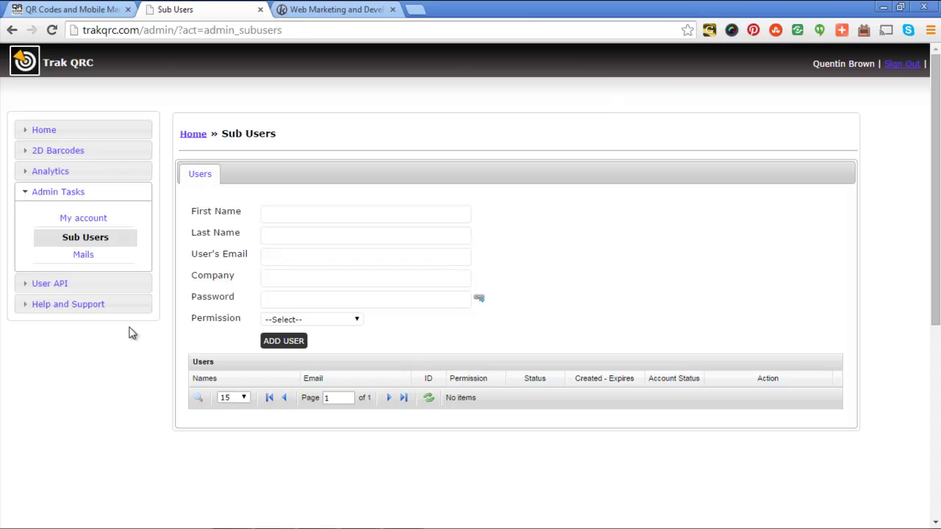
{"action": "left_click", "coordinate": [88, 175]}
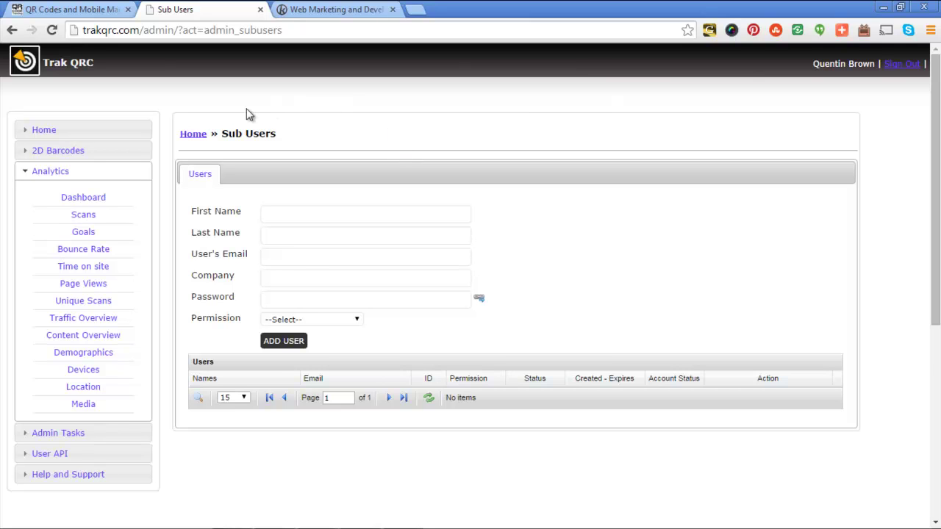
From Home, open the Web Design campaign and view its Report Dashboard.
{"action": "left_click", "coordinate": [89, 198]}
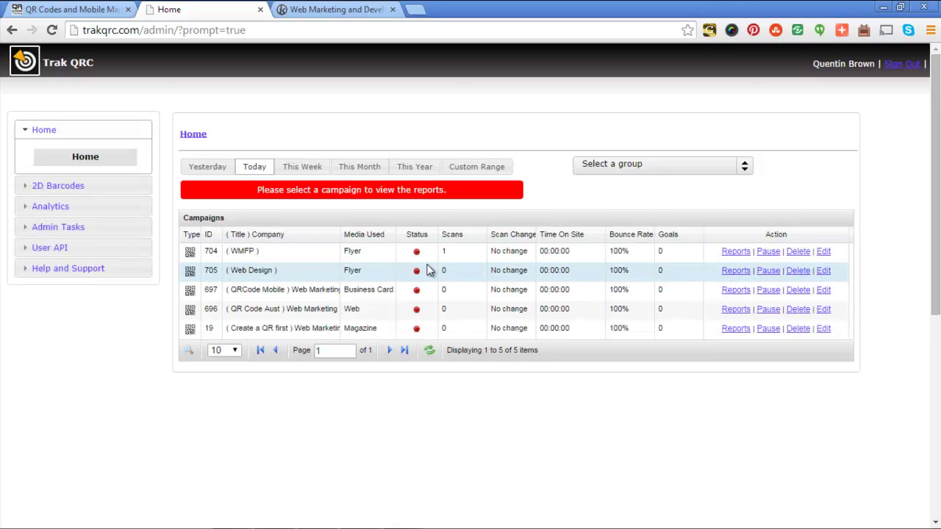
{"action": "left_click", "coordinate": [824, 271]}
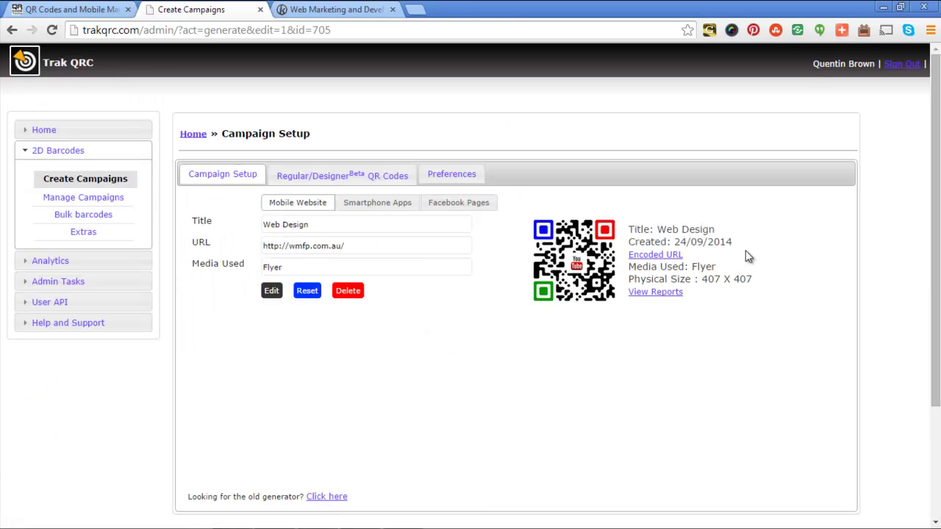
{"action": "left_click", "coordinate": [655, 292]}
{"action": "scroll", "coordinate": [282, 138], "scroll_direction": "down", "scroll_amount": 2}
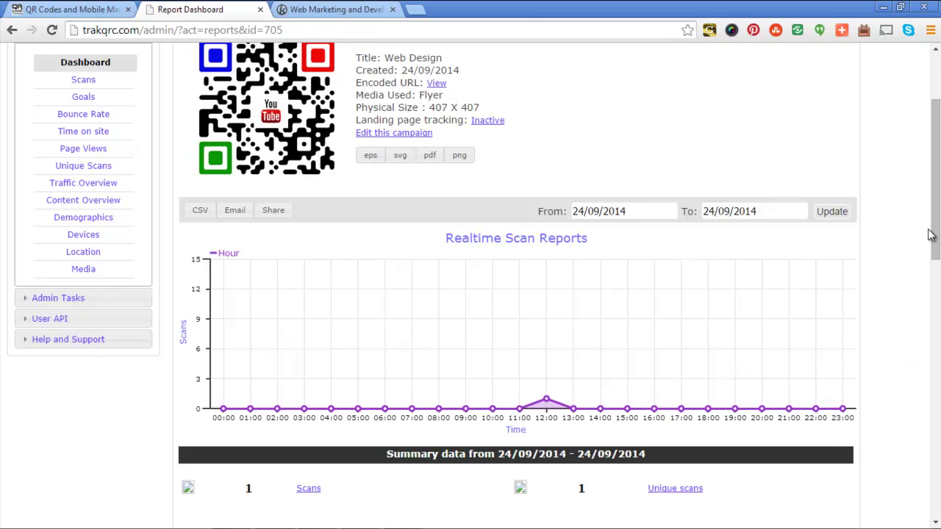
Scroll through the Web Design scan summary and Location report showing 2 visits from Brisbane, AU.
{"action": "left_click_drag", "start_coordinate": [936, 224], "coordinate": [936, 213]}
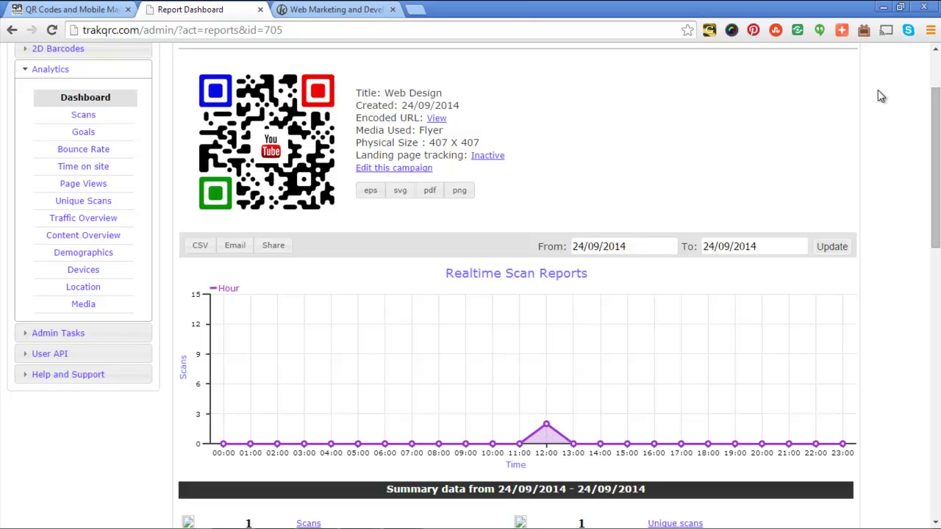
{"action": "scroll", "coordinate": [476, 411], "scroll_direction": "down", "scroll_amount": 2}
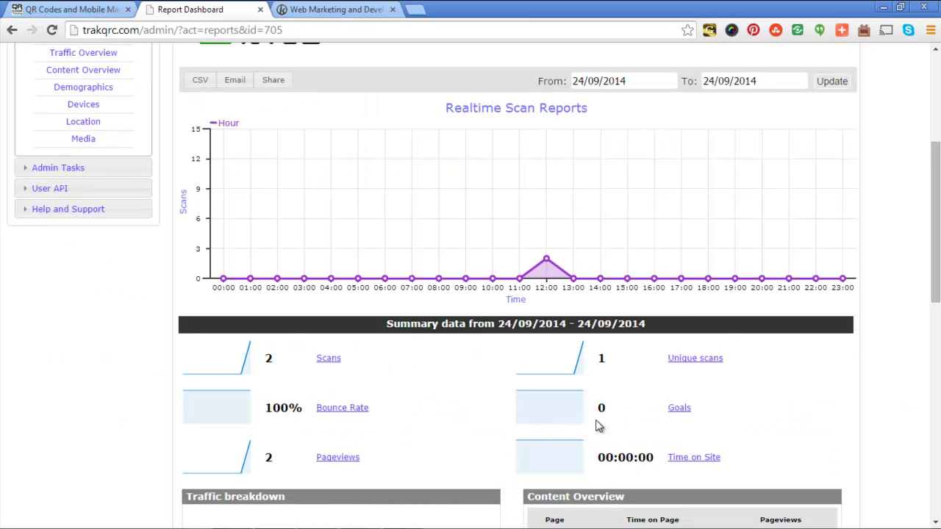
{"action": "left_click_drag", "start_coordinate": [935, 294], "coordinate": [935, 379]}
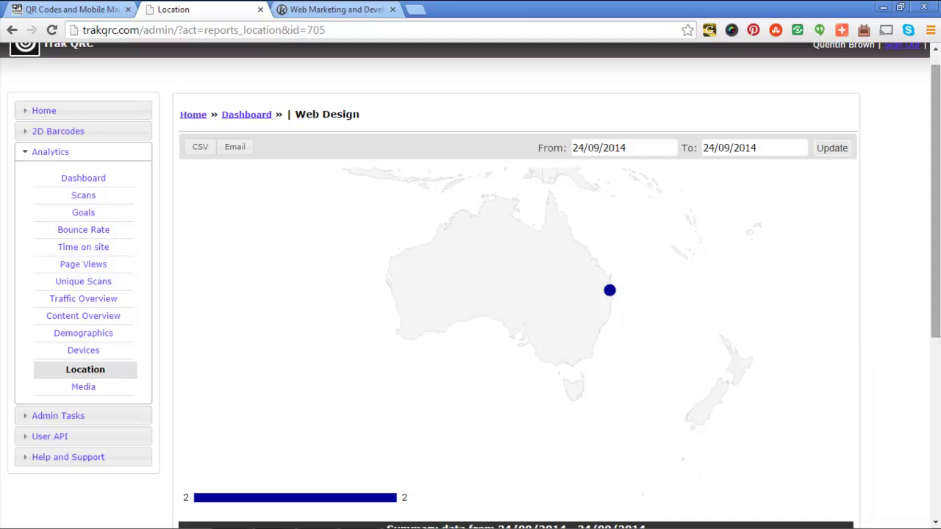
{"action": "scroll", "coordinate": [863, 331], "scroll_direction": "down", "scroll_amount": 4}
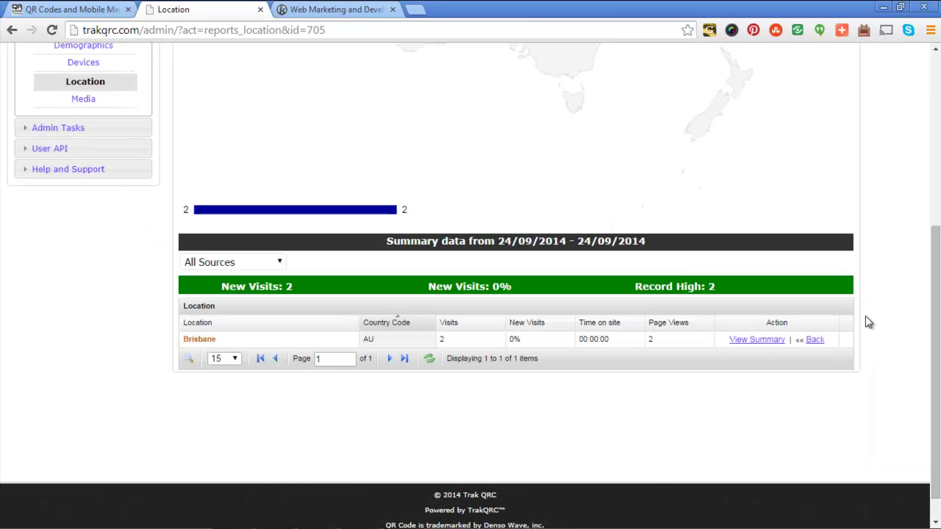
{"action": "left_click_drag", "start_coordinate": [934, 348], "coordinate": [932, 273]}
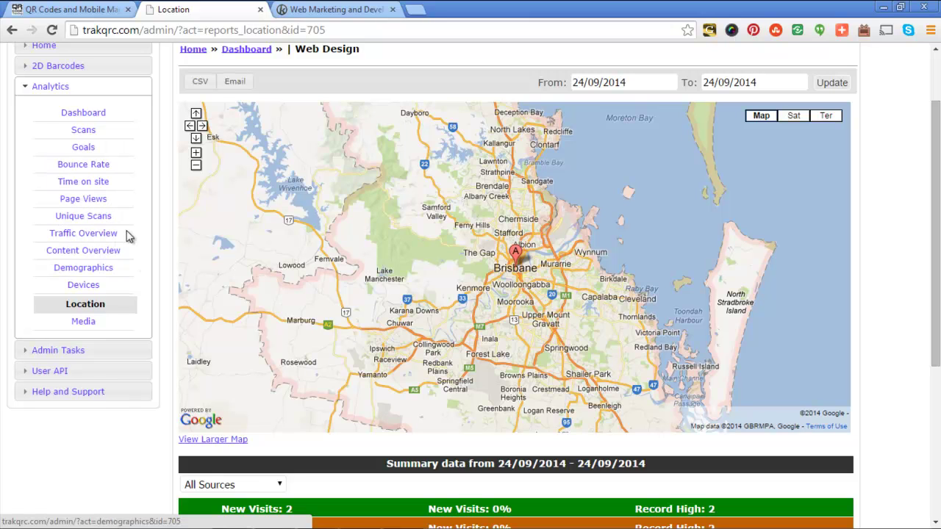
Expand User API, then open the Help and Support manual and scroll through it.
{"action": "left_click", "coordinate": [97, 369]}
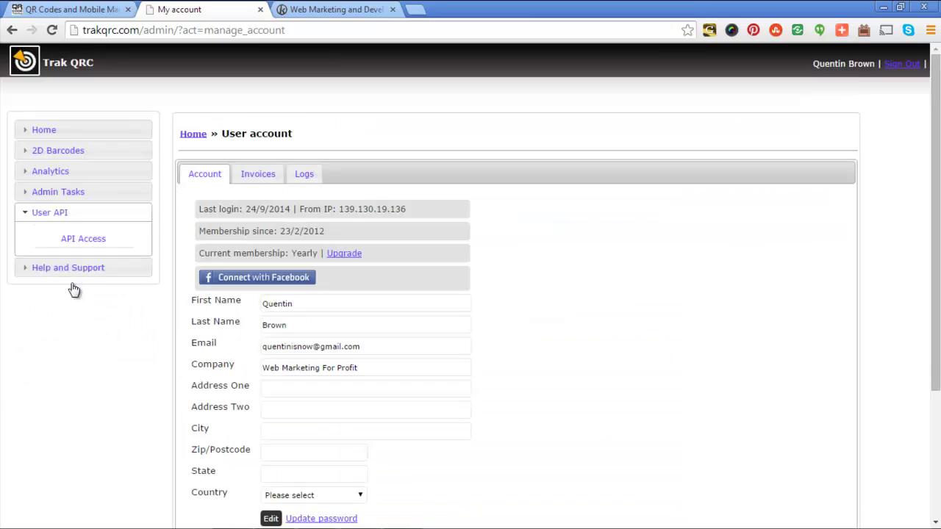
{"action": "left_click", "coordinate": [75, 269]}
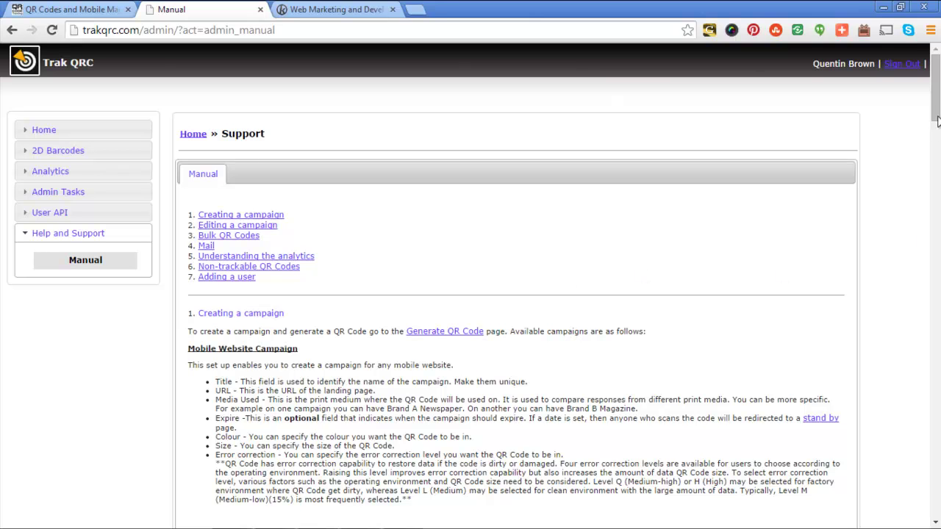
{"action": "mouse_move", "coordinate": [937, 121]}
{"action": "left_mouse_down"}
{"action": "mouse_move", "coordinate": [937, 200]}
{"action": "mouse_move", "coordinate": [937, 118]}
{"action": "left_mouse_up"}
Go through the Smartphone Apps campaign fields: iPhone, iPad, Android, Blackberry App and Default URL.
{"action": "left_click", "coordinate": [84, 151]}
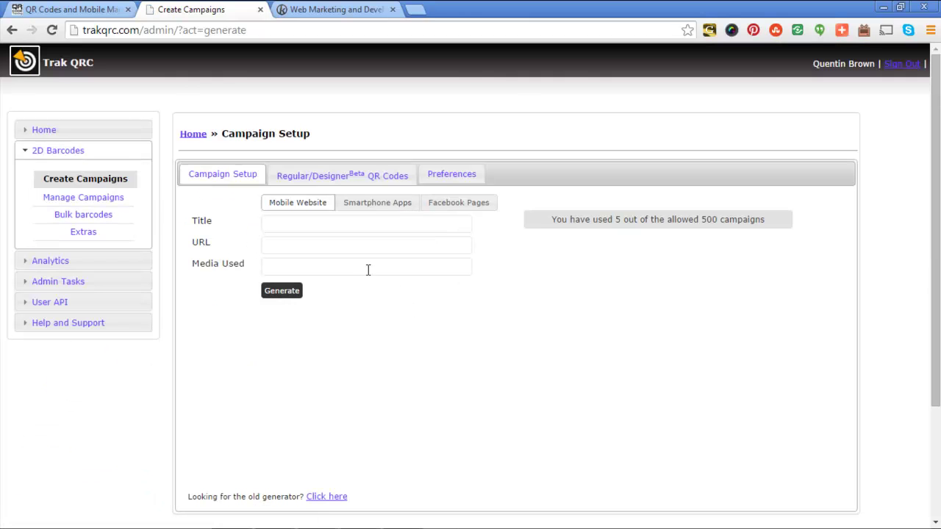
{"action": "left_click", "coordinate": [376, 206]}
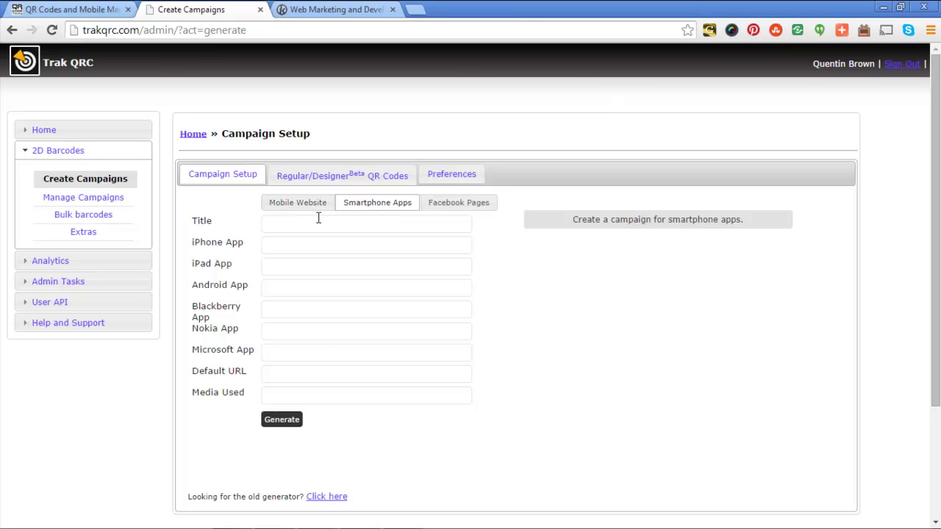
{"action": "left_click", "coordinate": [301, 243]}
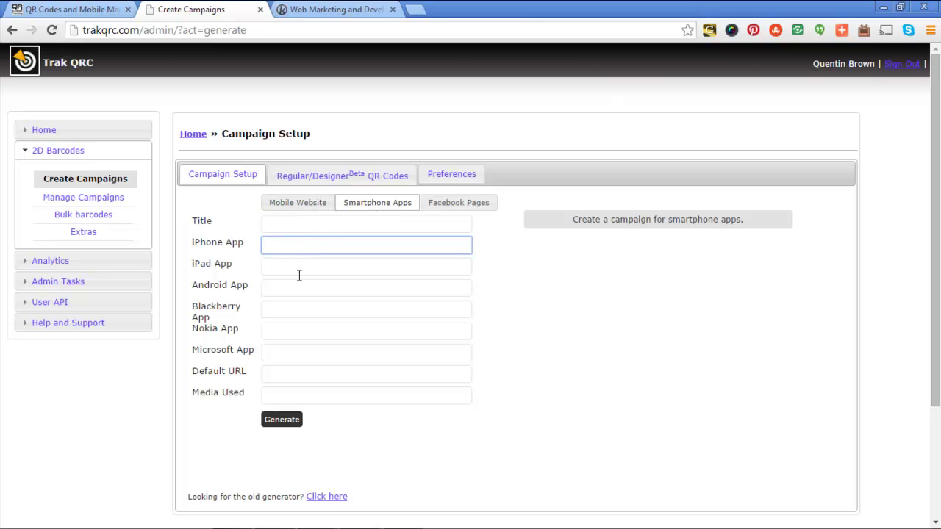
{"action": "left_click", "coordinate": [299, 274]}
{"action": "left_click", "coordinate": [300, 287]}
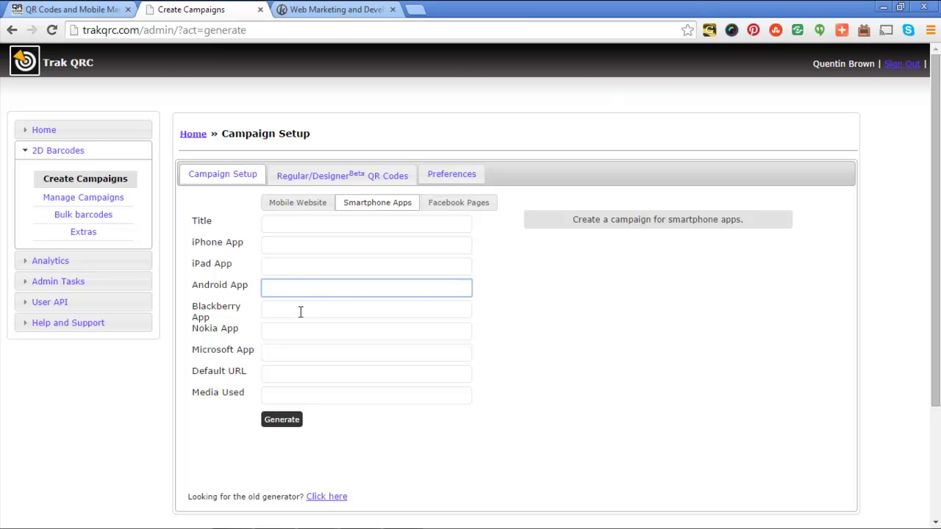
{"action": "left_click", "coordinate": [300, 312]}
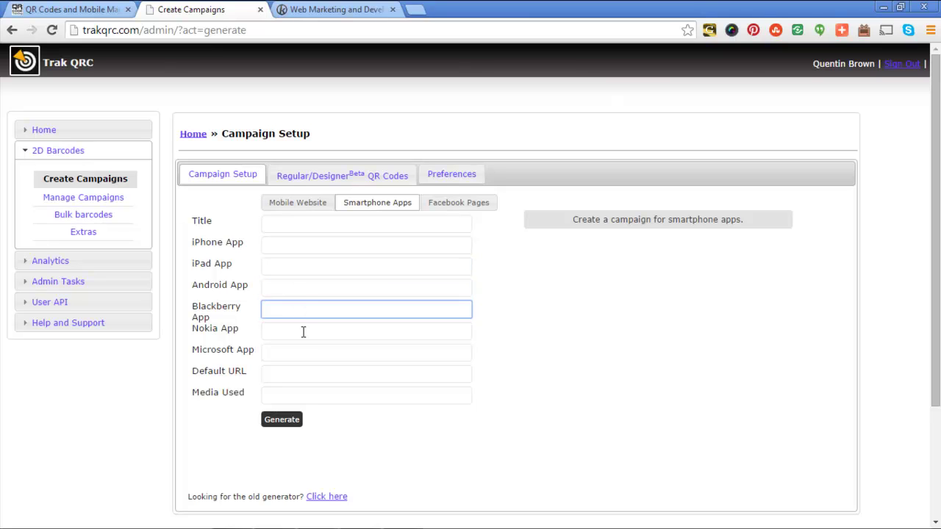
{"action": "left_click", "coordinate": [292, 375]}
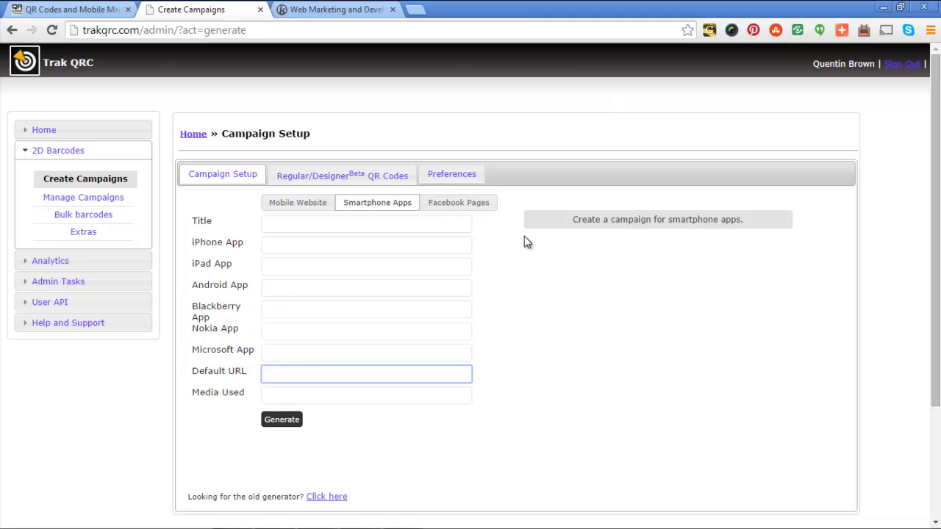
Switch to the Facebook Pages Like campaign form and move to its Media Used field.
{"action": "left_click", "coordinate": [464, 209]}
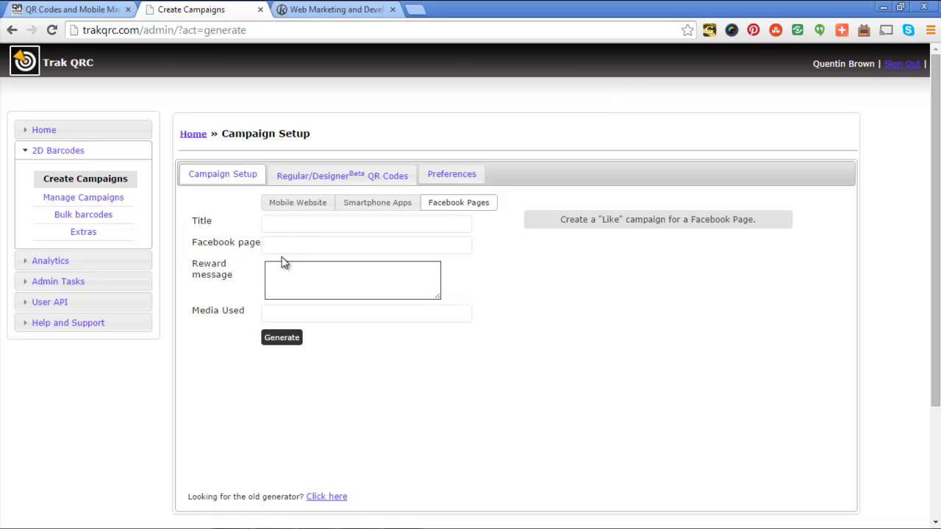
{"action": "mouse_move", "coordinate": [240, 278]}
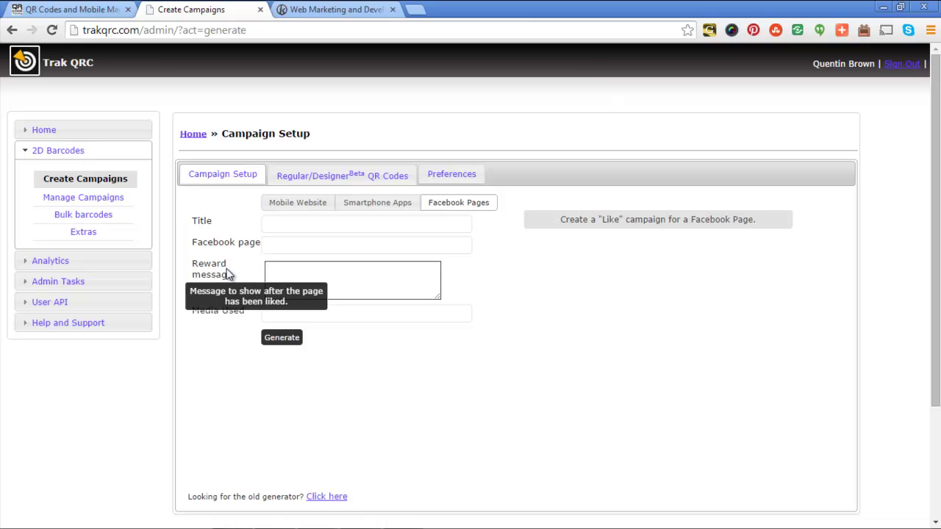
{"action": "key", "text": "Tab"}
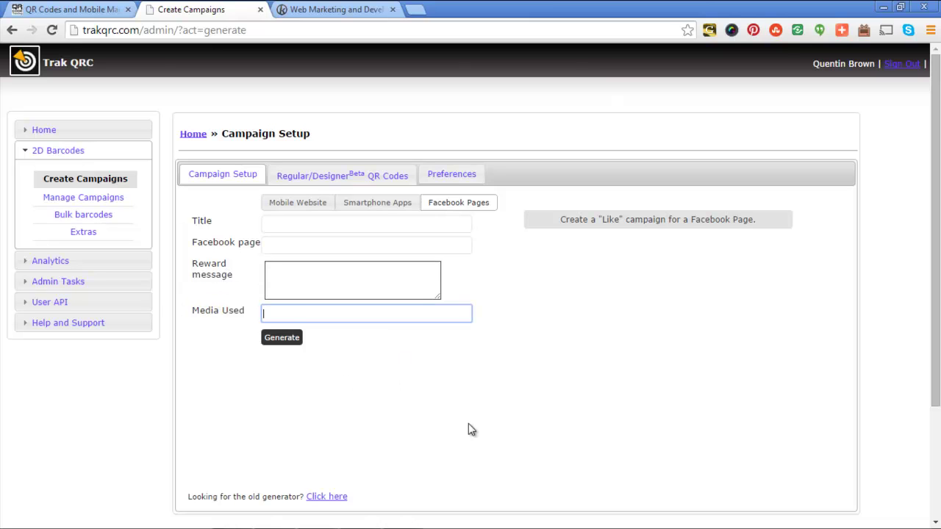